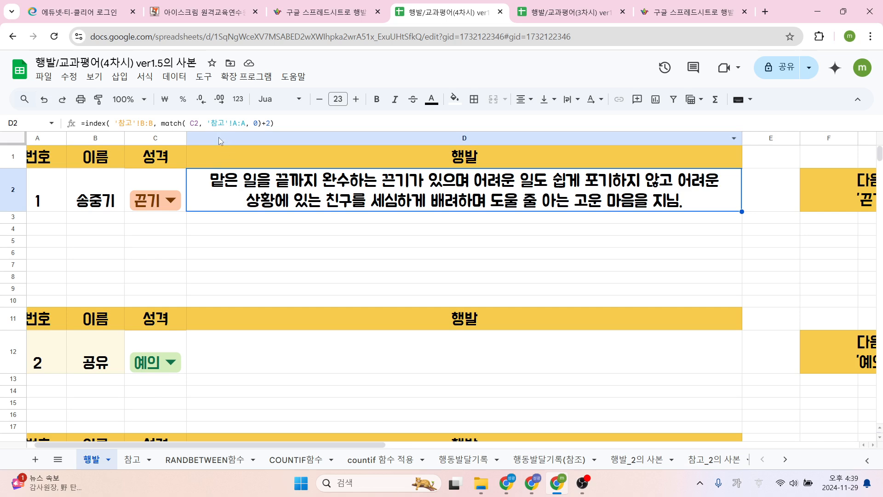
Remove the +2 offset from the formula in D2, making it =index('참고'!B:B, match(C2, '참고'!A:A,0)).
drag(114, 123, 154, 124)
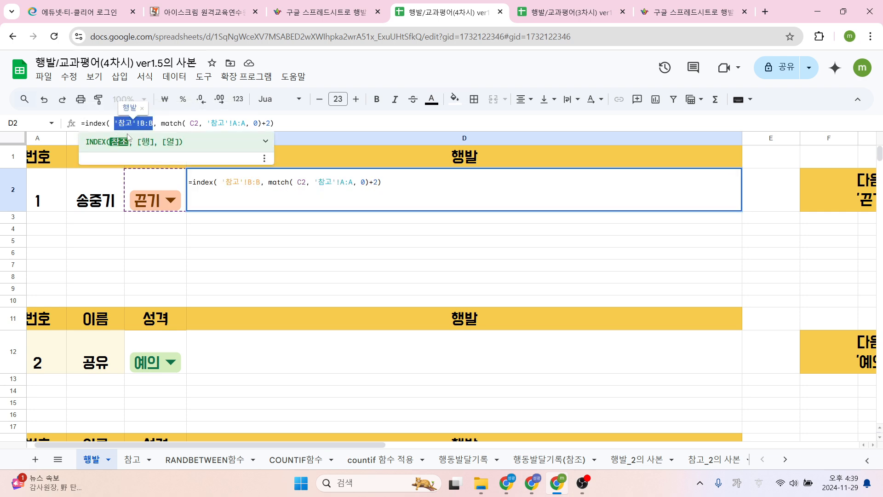
drag(161, 124, 271, 123)
click(270, 124)
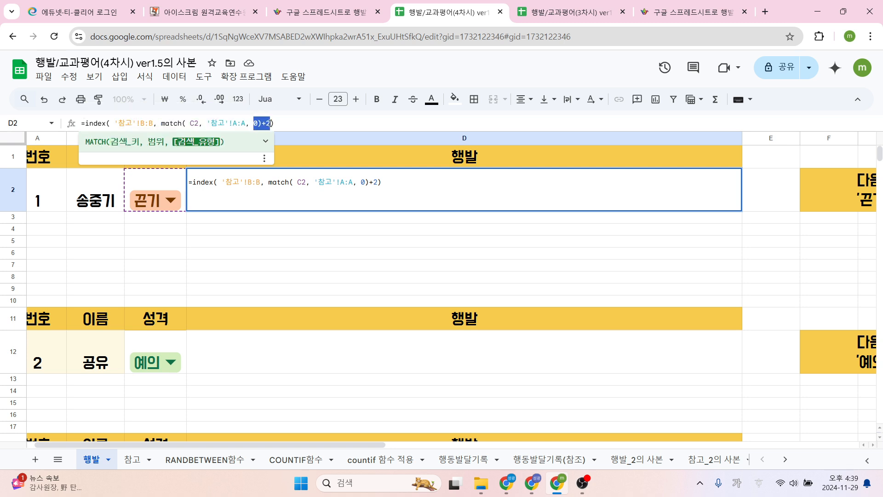
key(BackSpace)
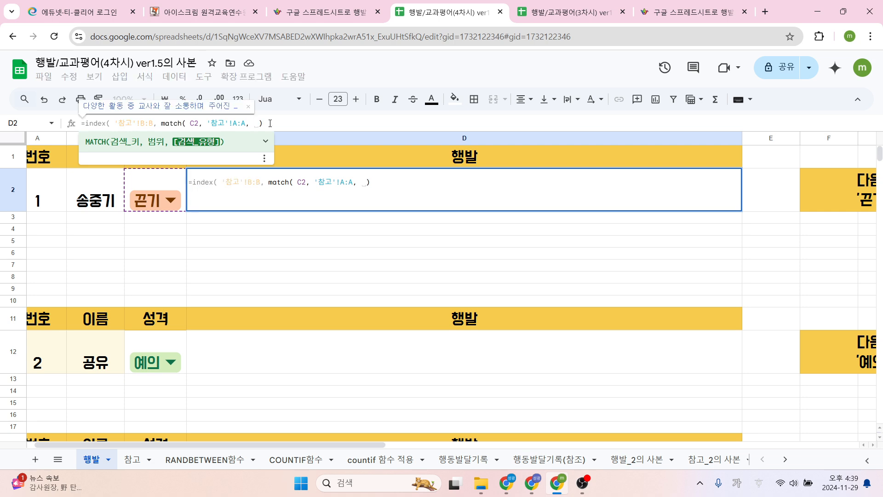
text())
key(Left)
key(Left)
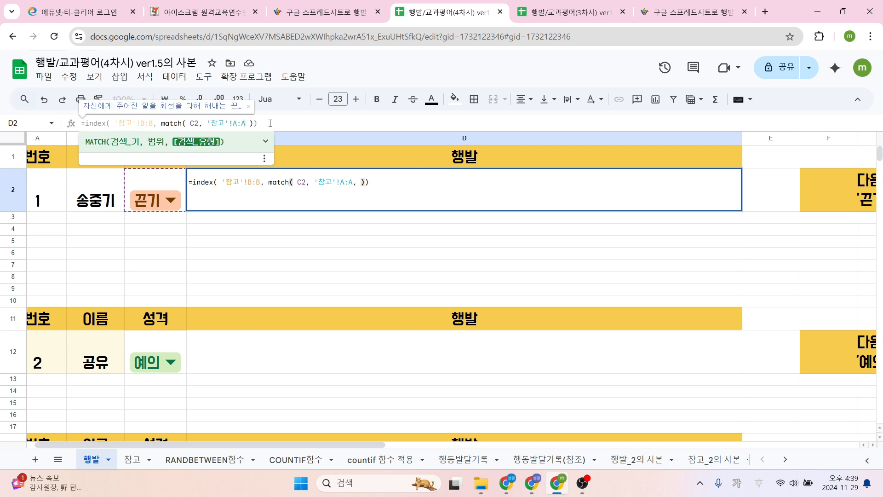
text(0)
key(Return)
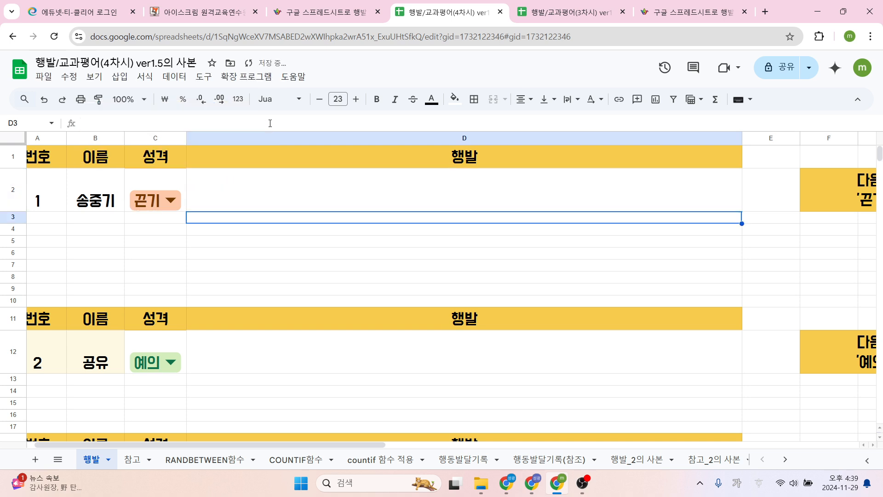
Examine D2's formula argument by argument: the INDEX range, the MATCH search key C2, the search range, and MATCH serving as the row number.
click(355, 206)
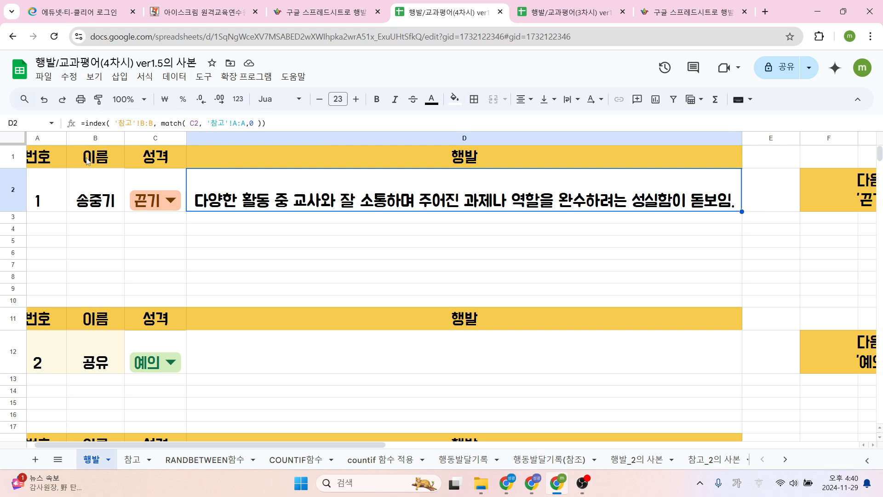
click(111, 123)
drag(111, 123, 153, 123)
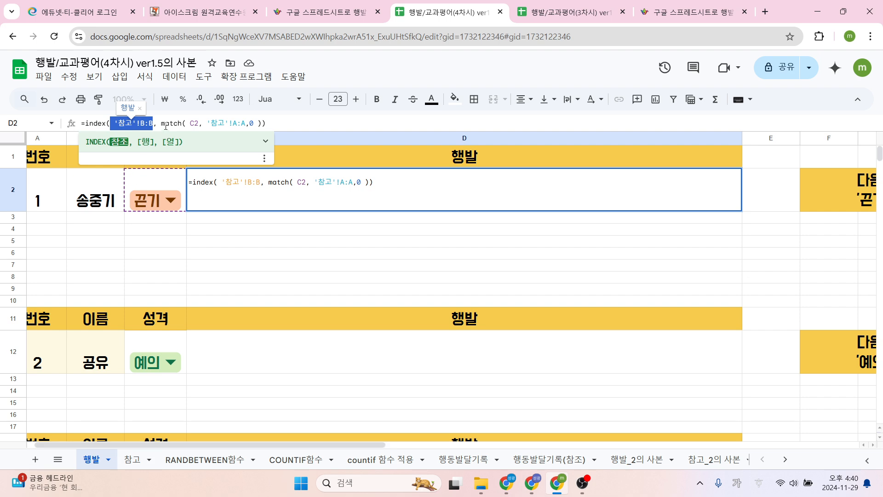
double_click(193, 123)
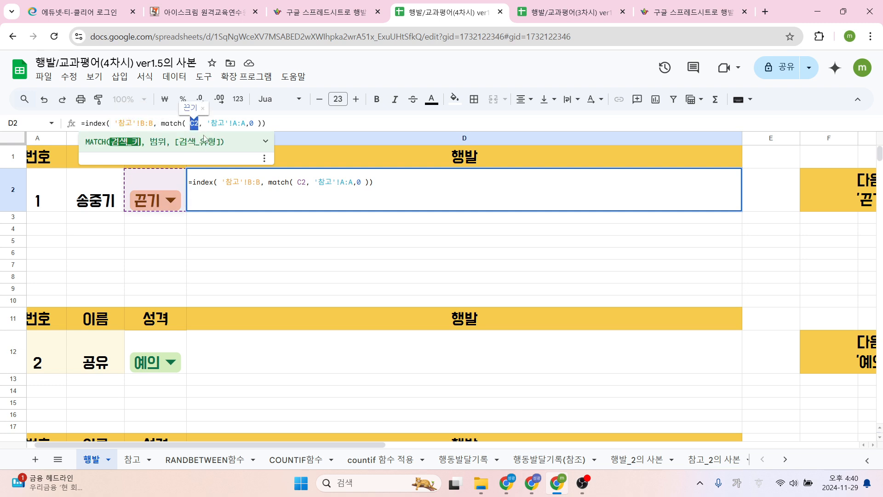
drag(207, 124, 253, 123)
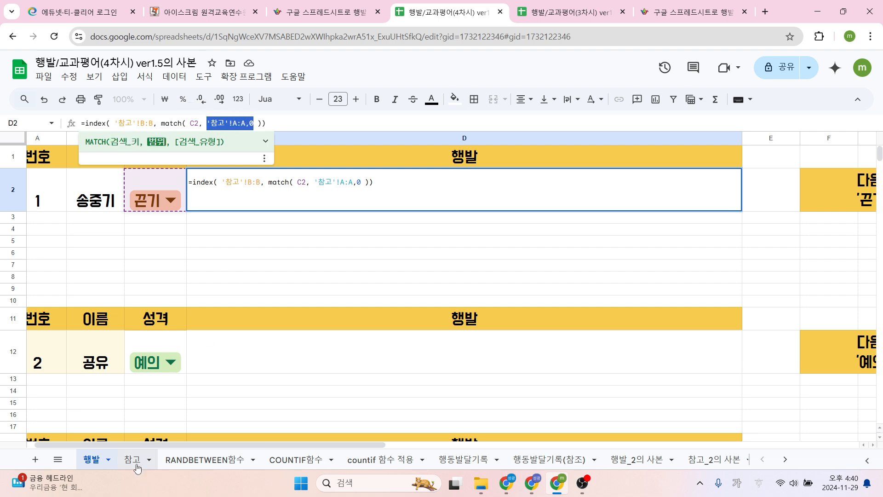
drag(163, 121, 264, 119)
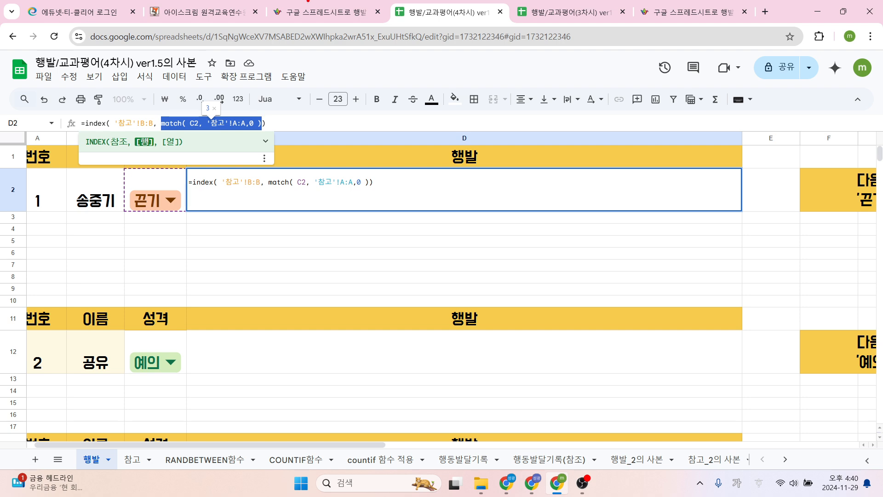
mouse_move(202, 138)
mouse_down()
mouse_move(235, 138)
mouse_move(223, 142)
mouse_move(240, 151)
mouse_up()
mouse_move(242, 143)
mouse_down()
mouse_move(250, 143)
mouse_move(251, 163)
mouse_up()
drag(244, 164, 244, 171)
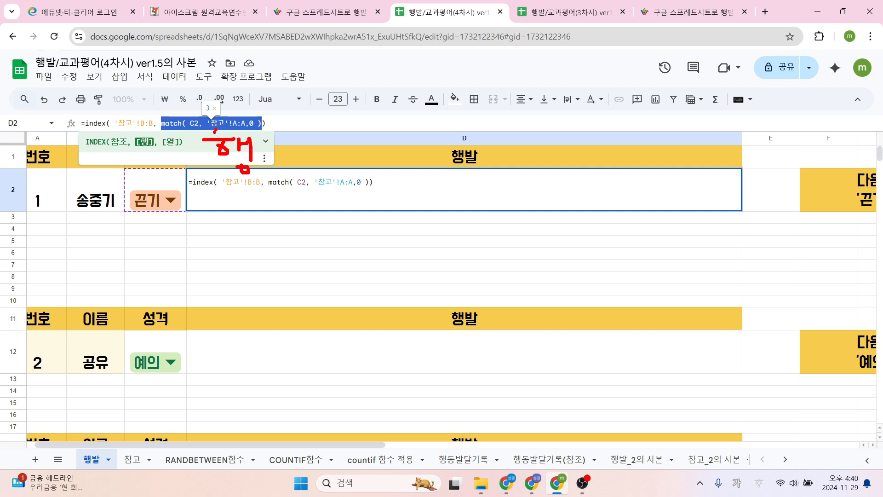
drag(214, 135, 228, 129)
mouse_move(108, 140)
mouse_down()
mouse_move(155, 135)
mouse_move(230, 188)
mouse_move(229, 171)
mouse_up()
mouse_move(143, 152)
mouse_down()
mouse_move(152, 141)
mouse_move(172, 153)
mouse_up()
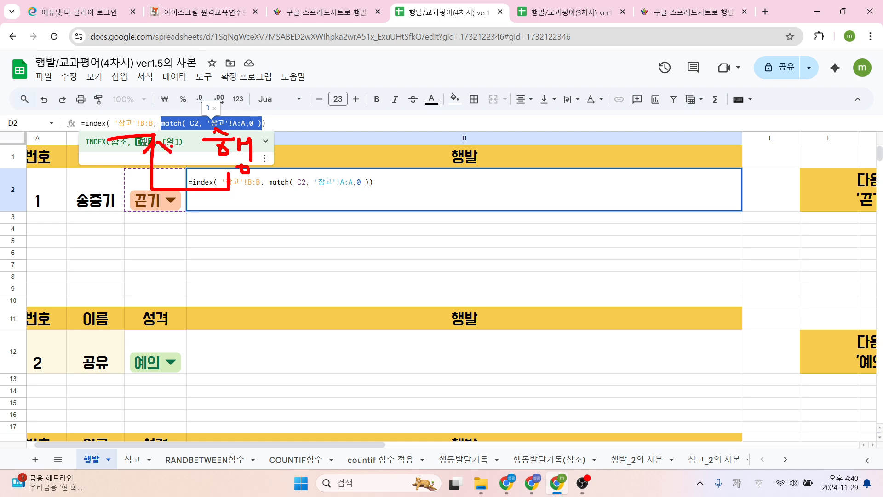
key(Escape)
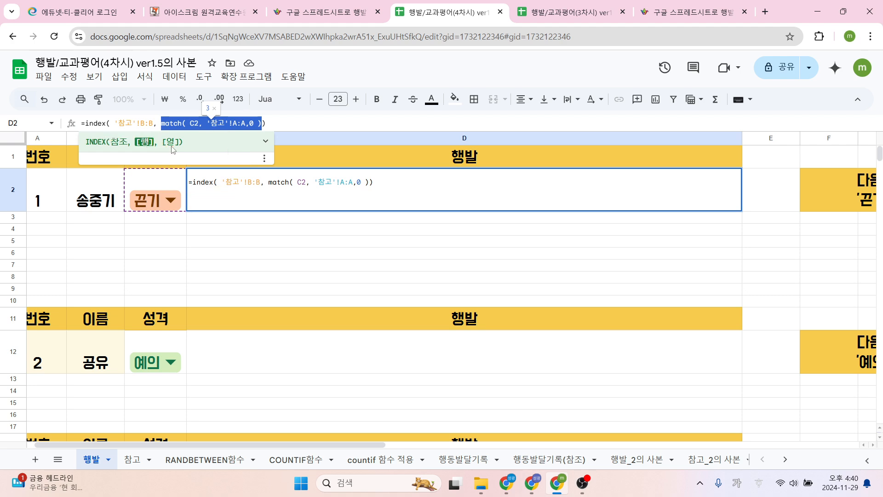
Check the first 끈기 sentence in B3 of the 참고 sheet and return to the 행발 sheet.
click(133, 459)
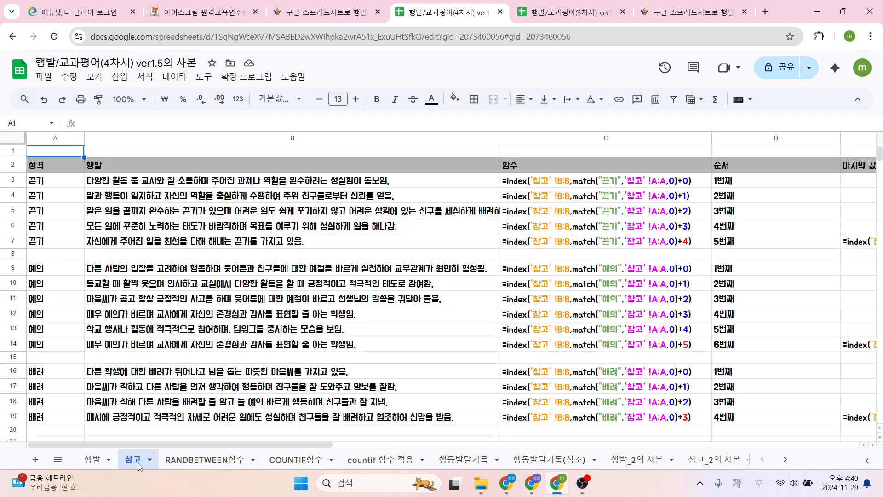
click(123, 180)
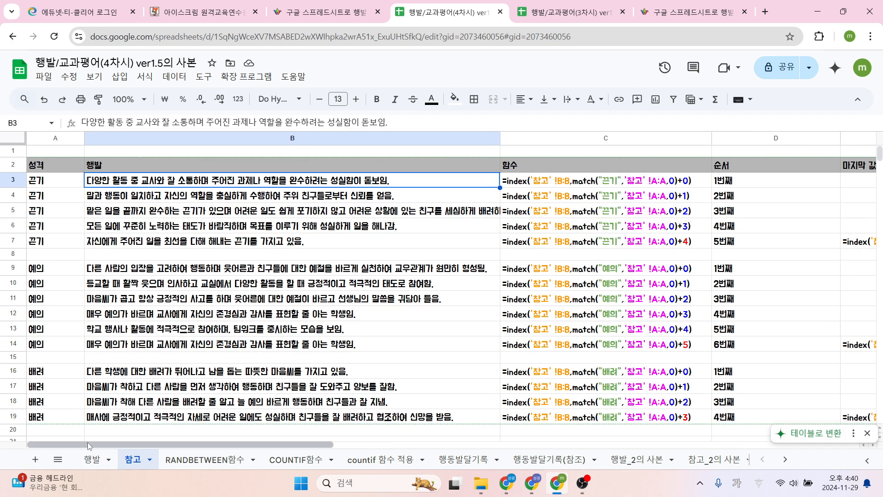
click(95, 460)
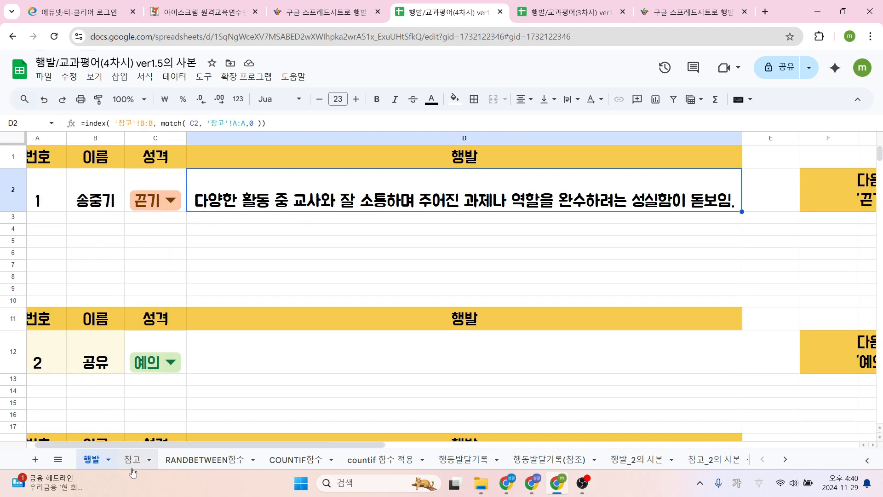
Copy the formula text from D2 and paste it into D12 for the second student.
drag(287, 123, 83, 122)
right_click(121, 124)
click(142, 183)
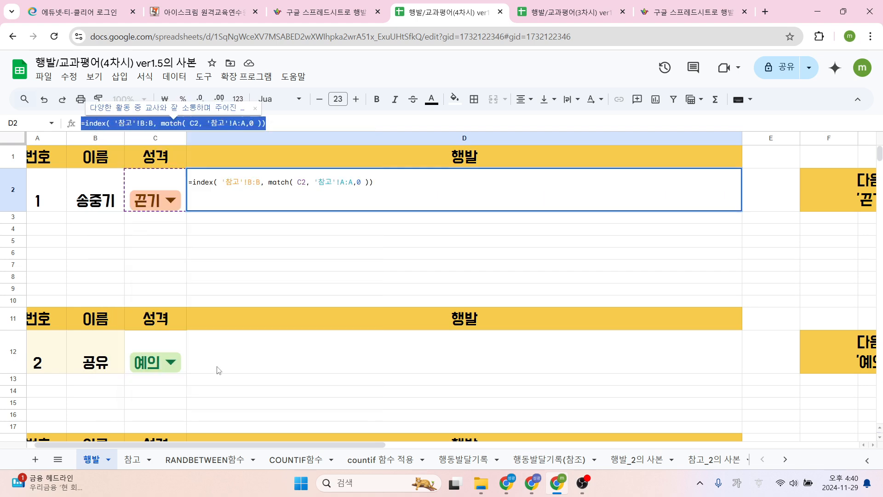
click(229, 355)
right_click(229, 355)
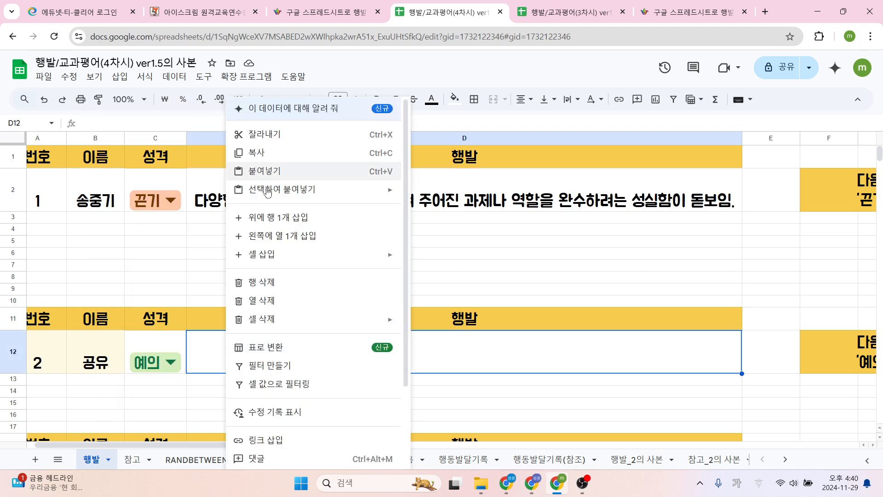
mouse_move(285, 199)
click(440, 193)
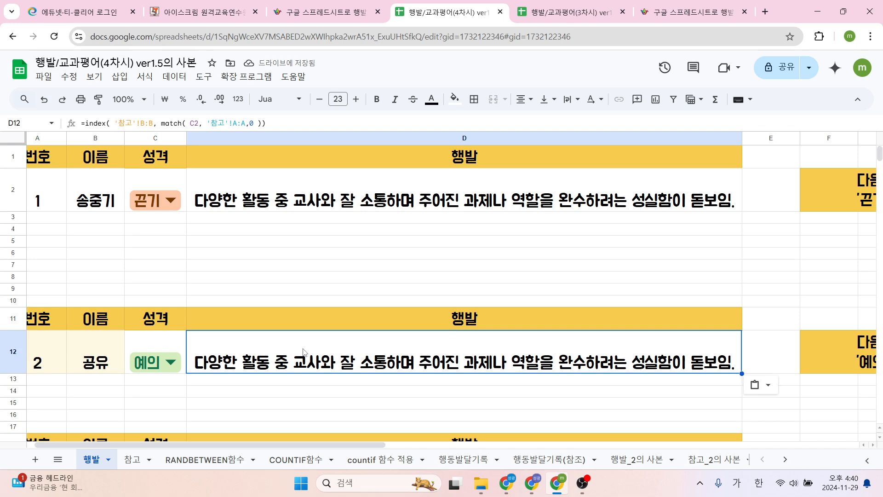
key(Delete)
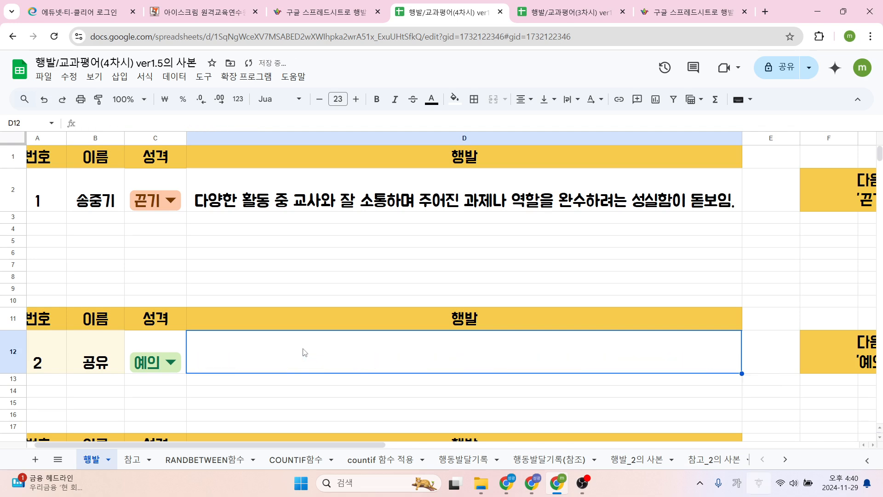
key(ctrl+v)
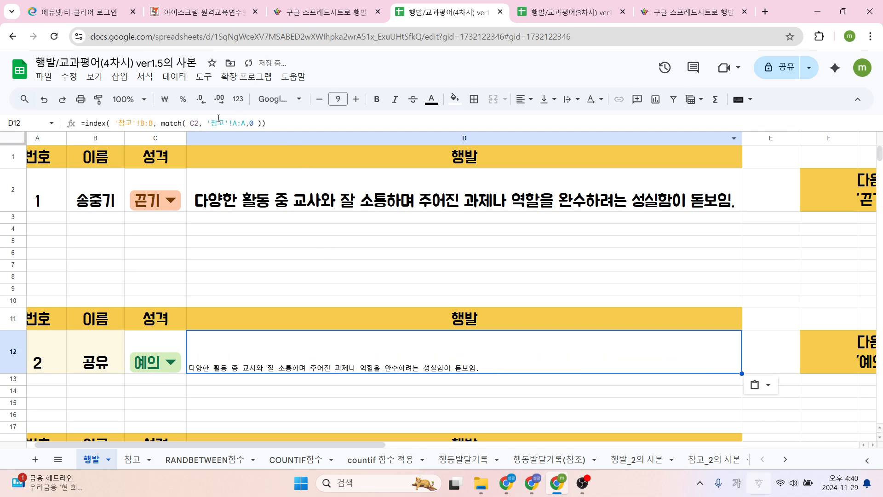
Replace the MATCH search key in D12's formula with C12.
double_click(194, 123)
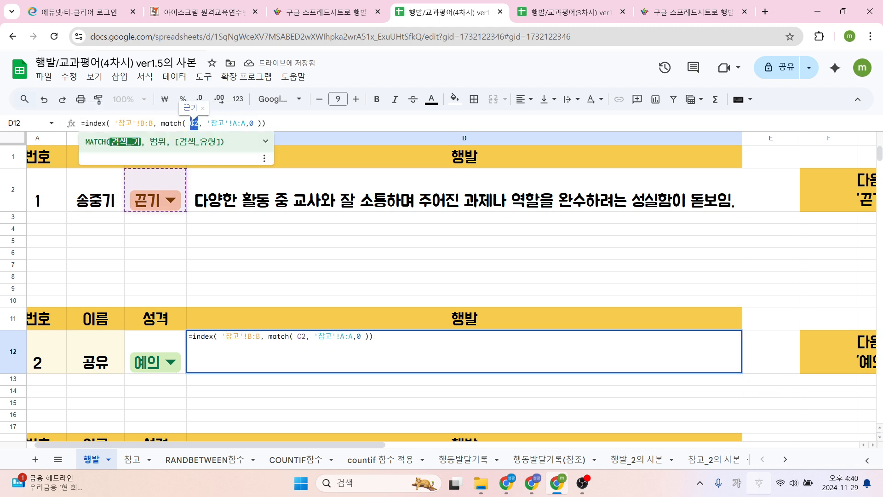
key(BackSpace)
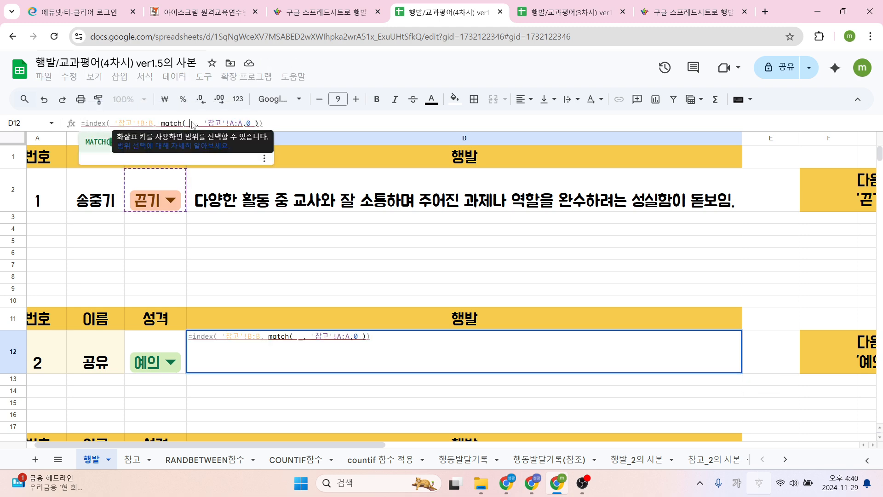
click(168, 342)
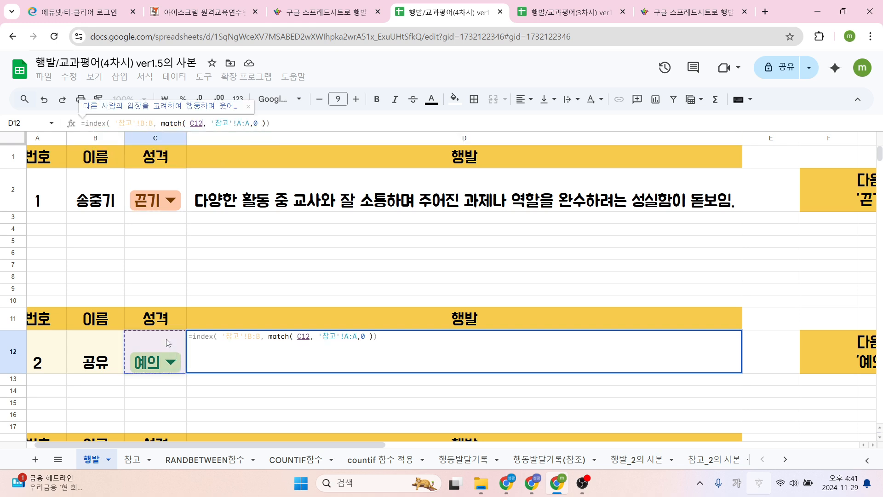
key(Return)
key(Up)
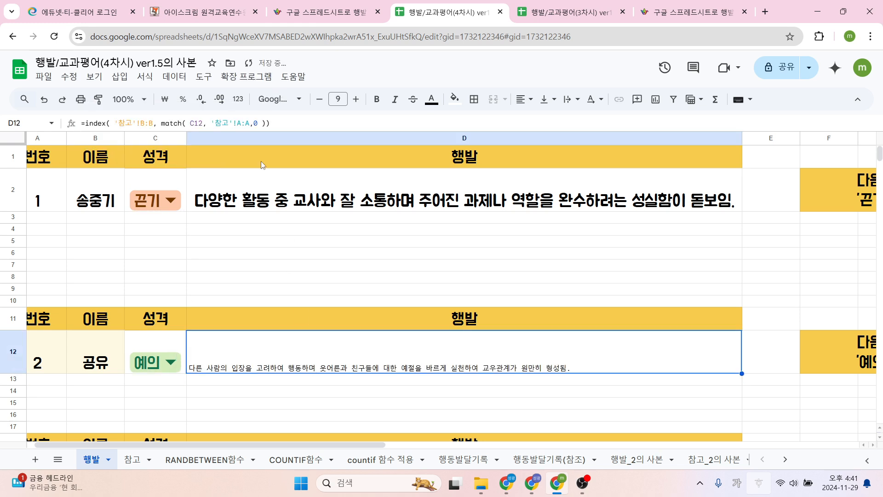
Copy the cell formatting of D2 onto D12.
click(274, 204)
click(98, 99)
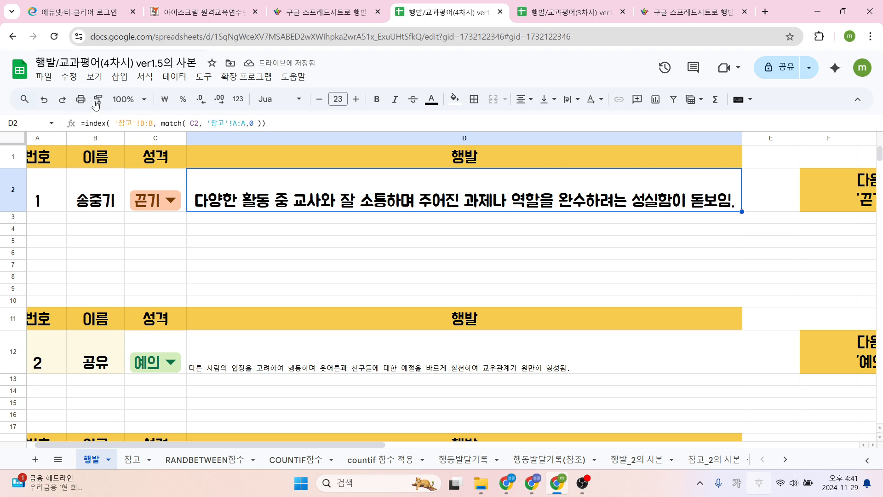
click(263, 363)
click(347, 244)
click(338, 200)
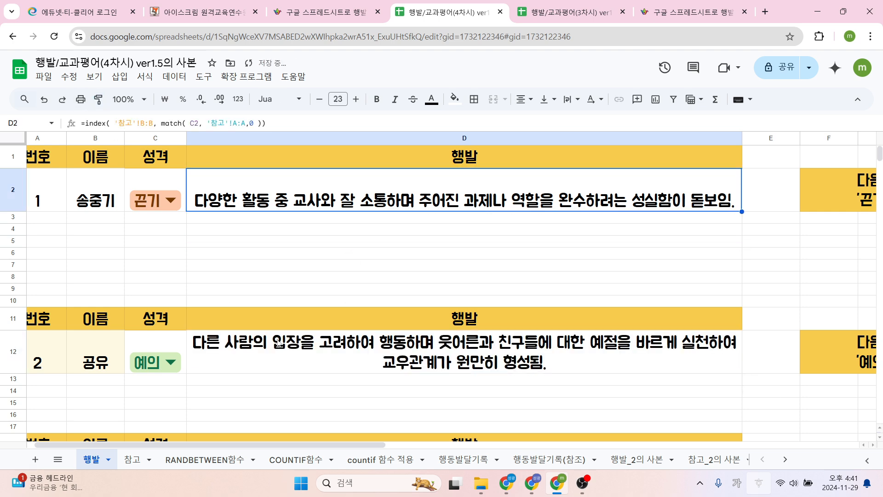
Examine where the 끈기, 예의 and 배려 groups each begin in column A of the 참고 sheet.
click(277, 340)
click(127, 464)
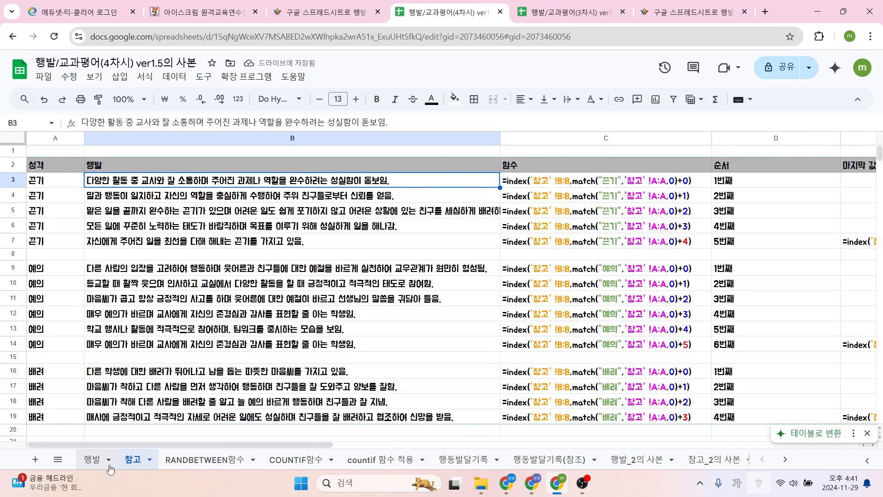
click(48, 183)
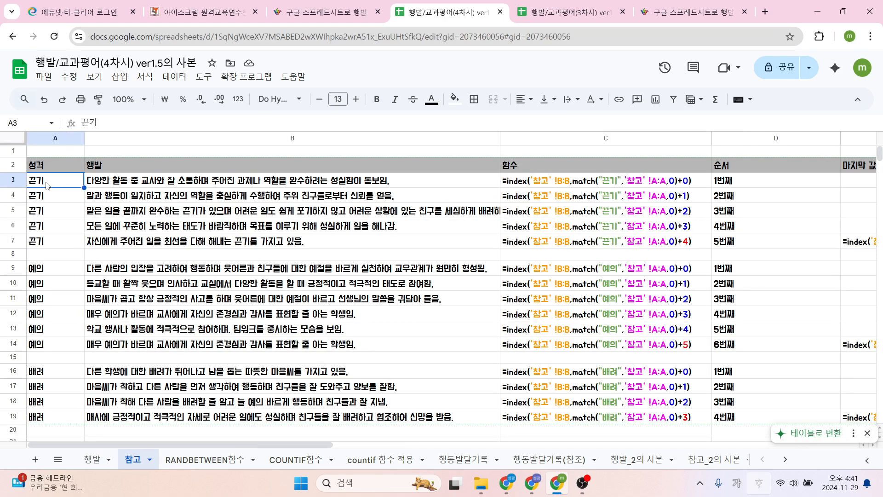
click(48, 276)
click(58, 373)
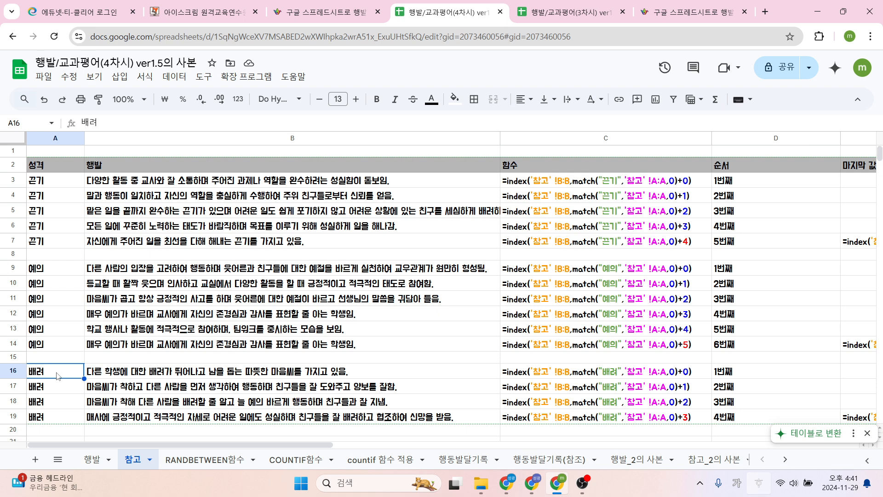
click(44, 181)
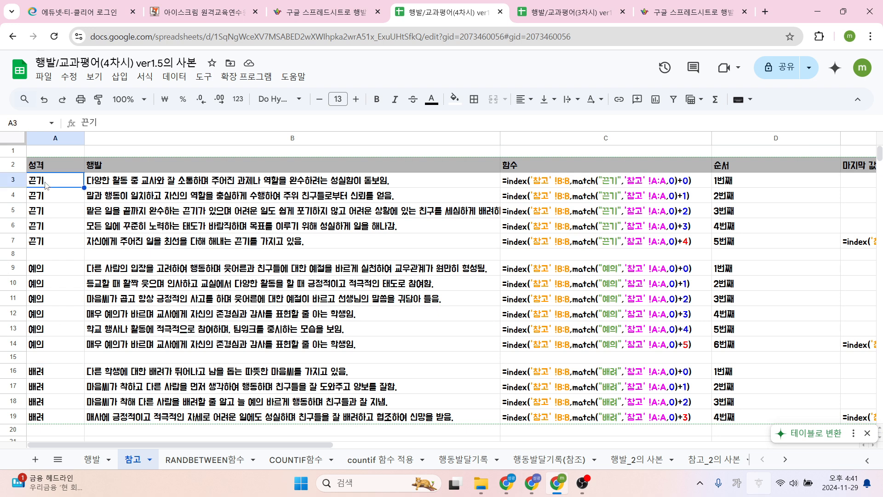
click(51, 269)
click(55, 376)
click(55, 182)
click(46, 269)
click(47, 371)
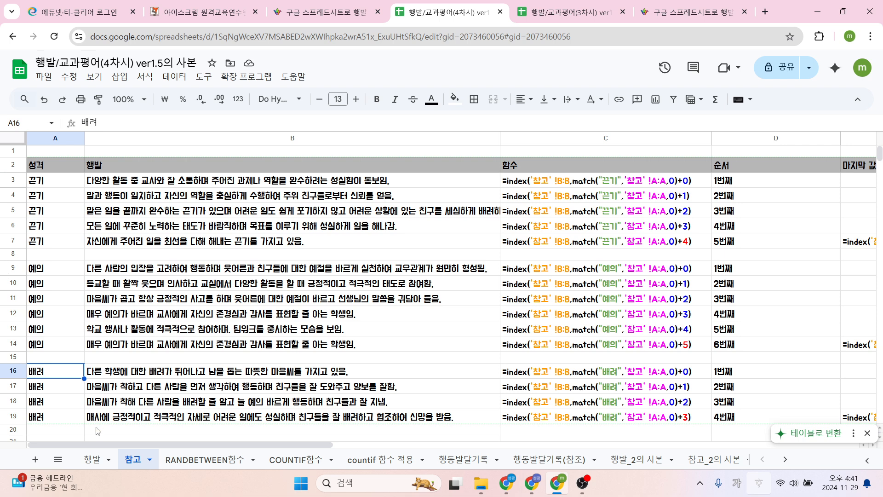
Compare the 행발 sheet with the third 끈기 entry and its sentence in row 5 of the 참고 sheet.
click(93, 462)
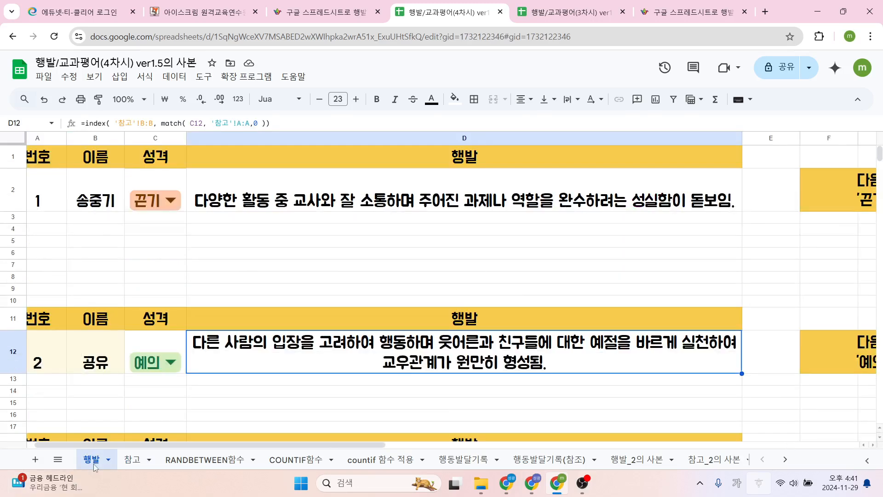
click(134, 461)
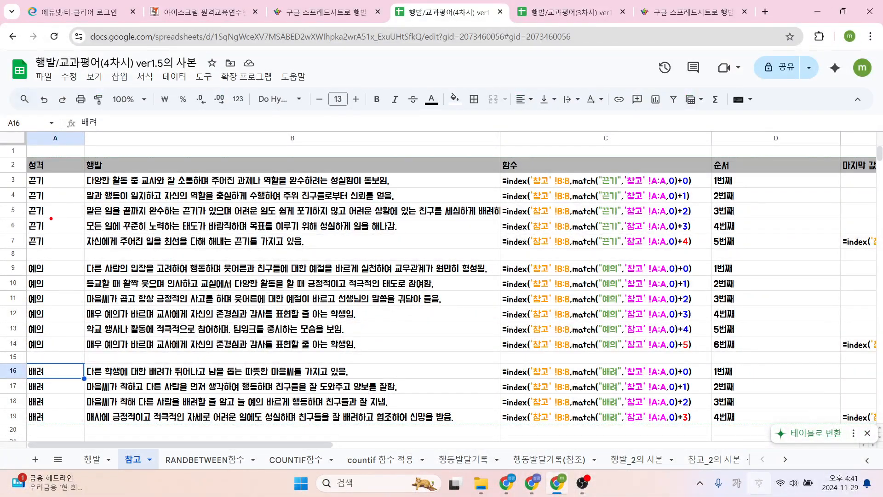
mouse_move(51, 218)
mouse_down()
mouse_move(25, 216)
mouse_move(57, 205)
mouse_move(52, 221)
mouse_move(80, 211)
mouse_move(74, 219)
mouse_move(524, 220)
mouse_up()
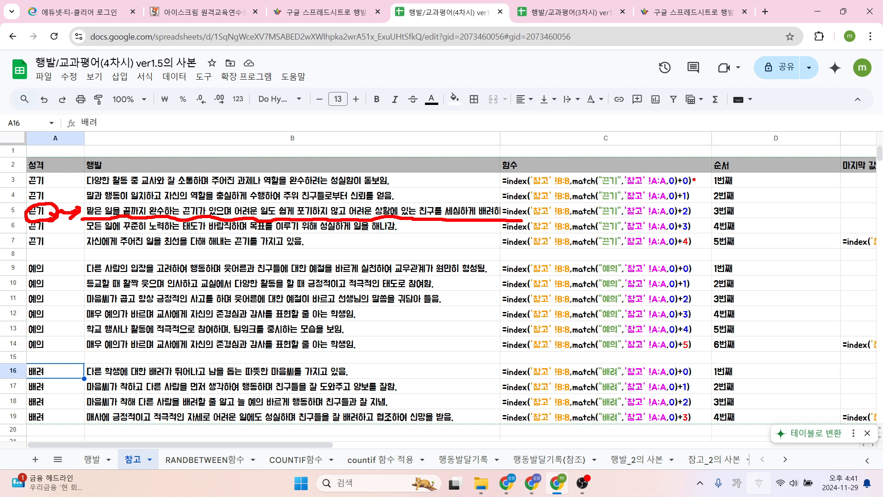
Examine the +0 formula in C3 of the 참고 sheet and which row its MATCH part points to.
mouse_move(555, 191)
mouse_down()
mouse_move(505, 184)
mouse_move(597, 160)
mouse_move(699, 177)
mouse_move(547, 193)
mouse_move(612, 185)
mouse_up()
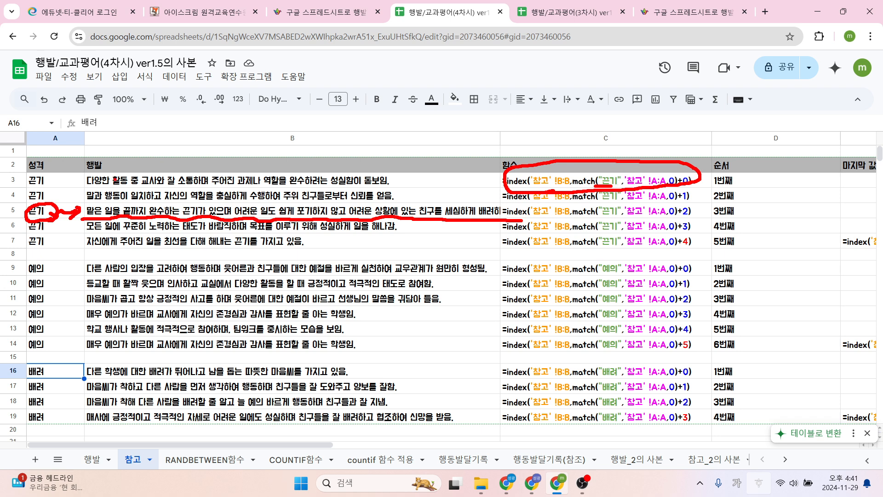
key(Escape)
key(ctrl+2)
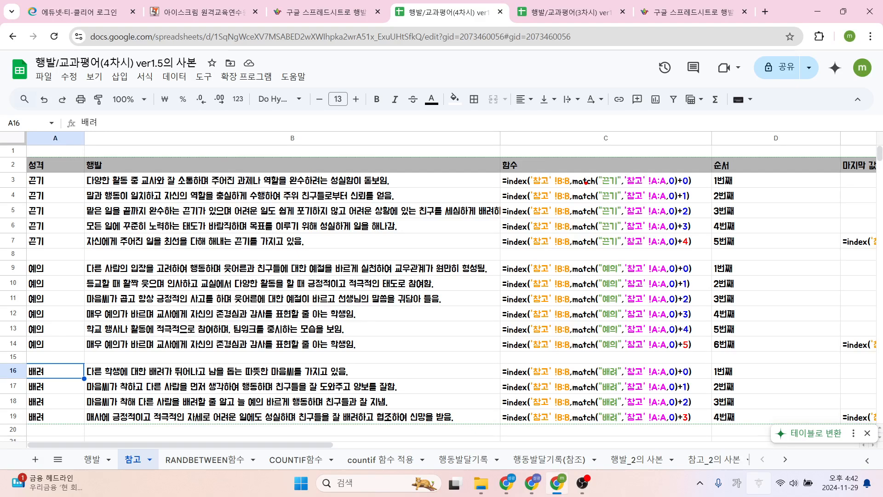
mouse_move(583, 184)
mouse_down()
mouse_move(578, 174)
mouse_move(652, 172)
mouse_move(654, 180)
mouse_move(585, 184)
mouse_move(642, 147)
mouse_move(666, 146)
mouse_move(656, 155)
mouse_up()
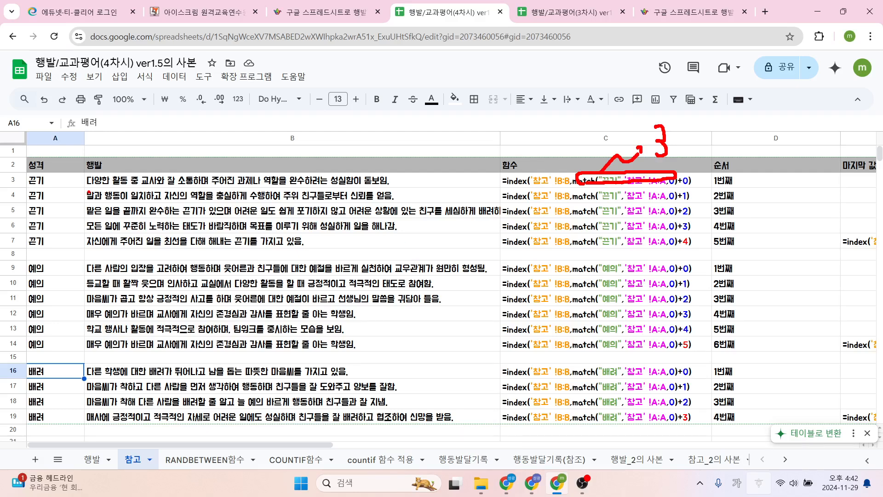
Compare the MATCH part and +1 offset in C4 with the row of the second 끈기 entry.
mouse_move(42, 203)
mouse_down()
mouse_move(24, 202)
mouse_move(41, 192)
mouse_move(42, 205)
mouse_up()
drag(676, 203, 688, 203)
mouse_move(600, 204)
mouse_down()
mouse_move(690, 199)
mouse_move(714, 187)
mouse_up()
mouse_move(732, 143)
mouse_down()
mouse_move(732, 165)
mouse_move(753, 167)
mouse_up()
drag(738, 148, 744, 187)
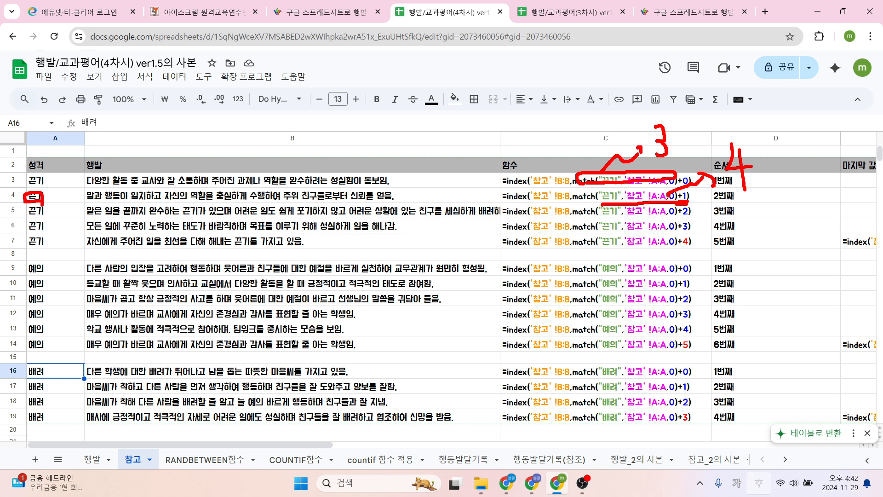
drag(6, 185, 3, 195)
mouse_move(4, 194)
mouse_down()
mouse_move(25, 193)
mouse_move(17, 202)
mouse_up()
Compare the MATCH part and +2 offset in C5 with the row of the third 끈기 entry.
mouse_move(45, 222)
mouse_down()
mouse_move(26, 222)
mouse_move(58, 212)
mouse_move(54, 221)
mouse_up()
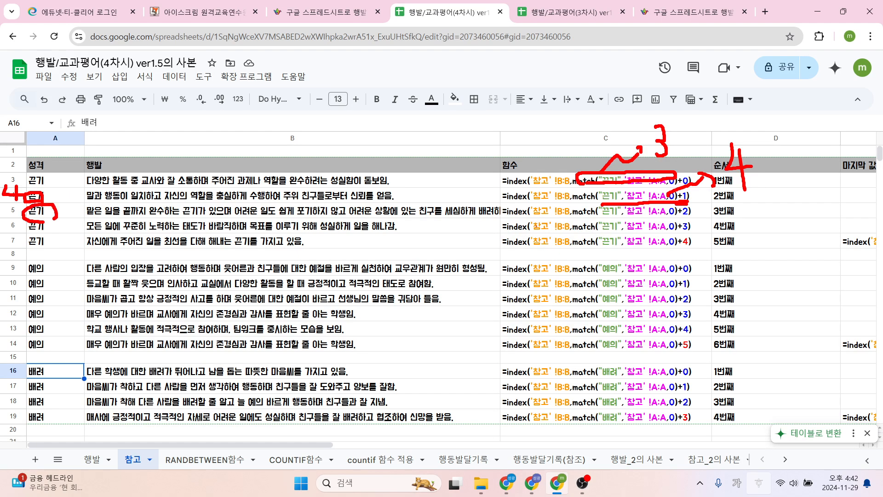
mouse_move(510, 227)
mouse_down()
mouse_move(694, 221)
mouse_move(579, 223)
mouse_move(598, 202)
mouse_move(676, 207)
mouse_move(672, 217)
mouse_up()
mouse_move(590, 220)
mouse_down()
mouse_move(704, 220)
mouse_move(719, 211)
mouse_up()
drag(715, 204, 720, 216)
mouse_move(737, 202)
mouse_down()
mouse_move(742, 220)
mouse_move(756, 201)
mouse_up()
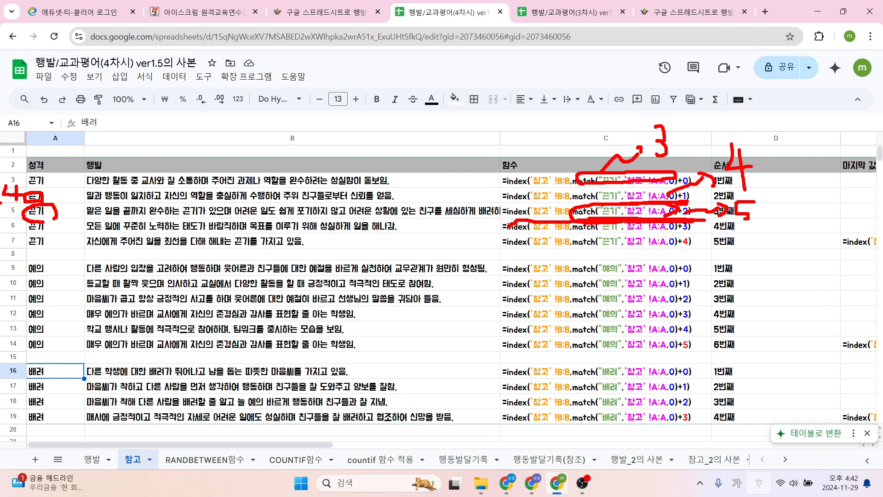
mouse_move(13, 207)
mouse_down()
mouse_move(1, 202)
mouse_move(19, 217)
mouse_up()
key(Escape)
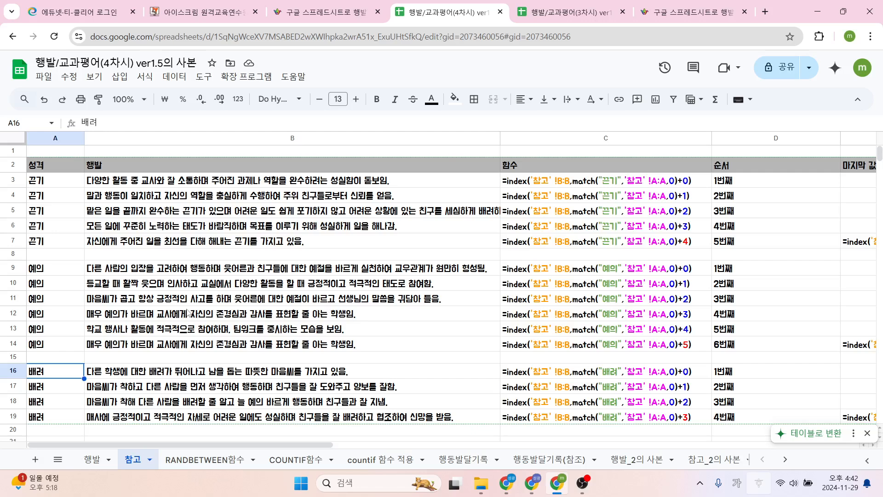
Add +3 after the MATCH function inside D2's INDEX formula on the 행발 sheet.
click(92, 460)
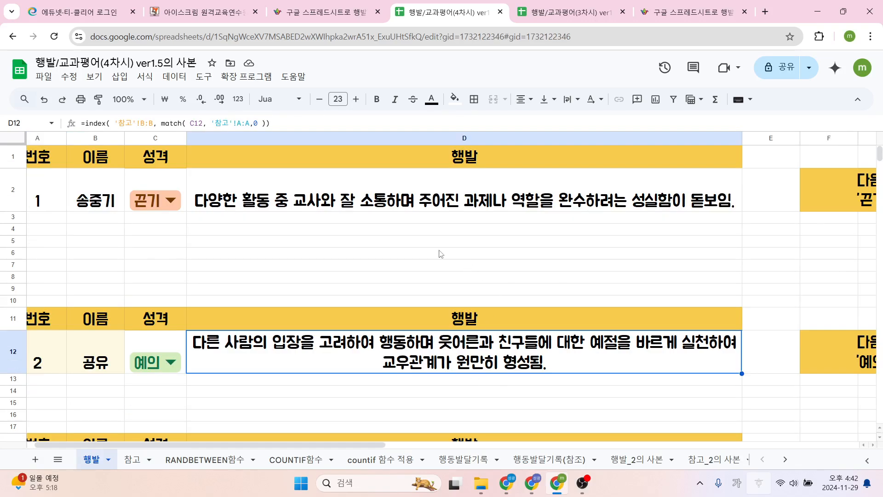
click(305, 193)
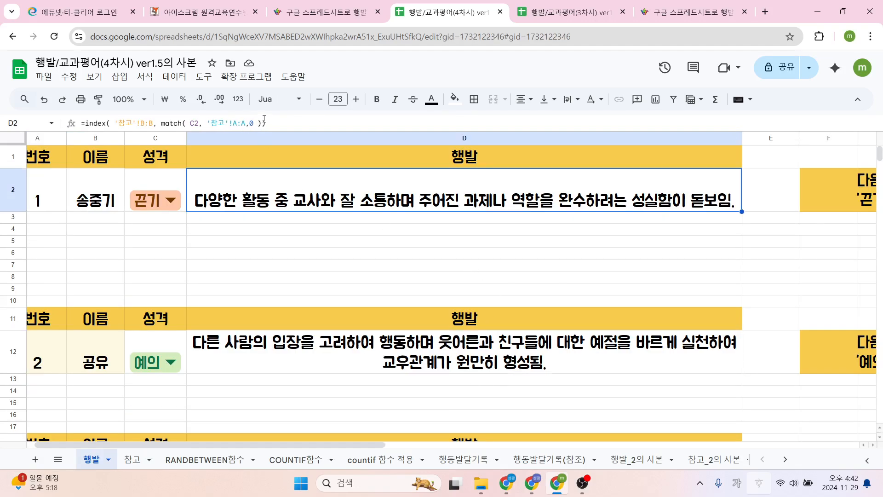
drag(264, 122, 163, 127)
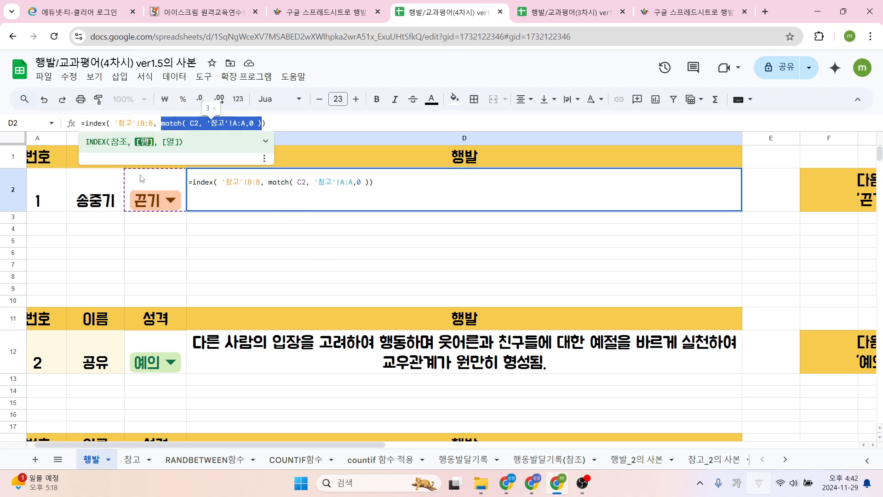
click(260, 123)
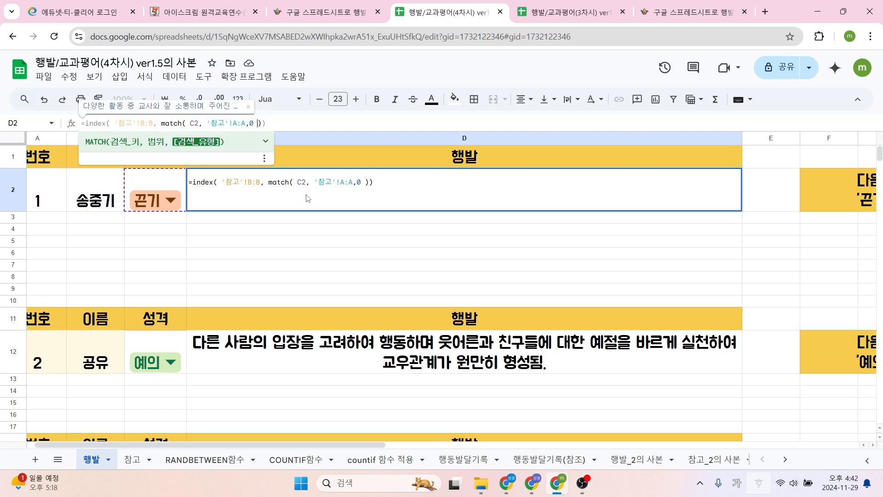
click(266, 124)
click(263, 124)
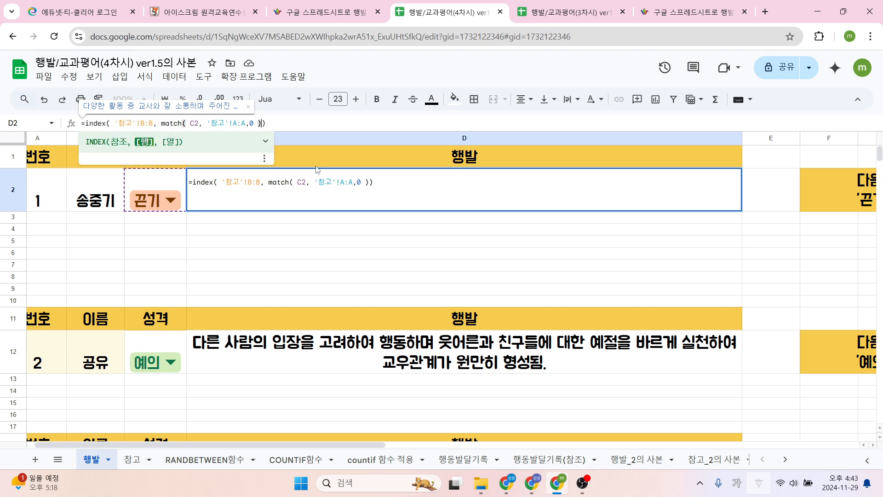
text(+)
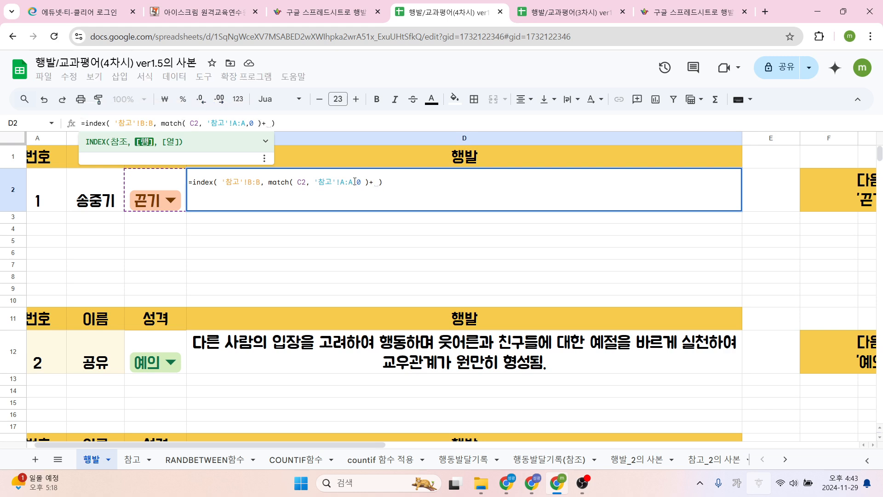
text(1)
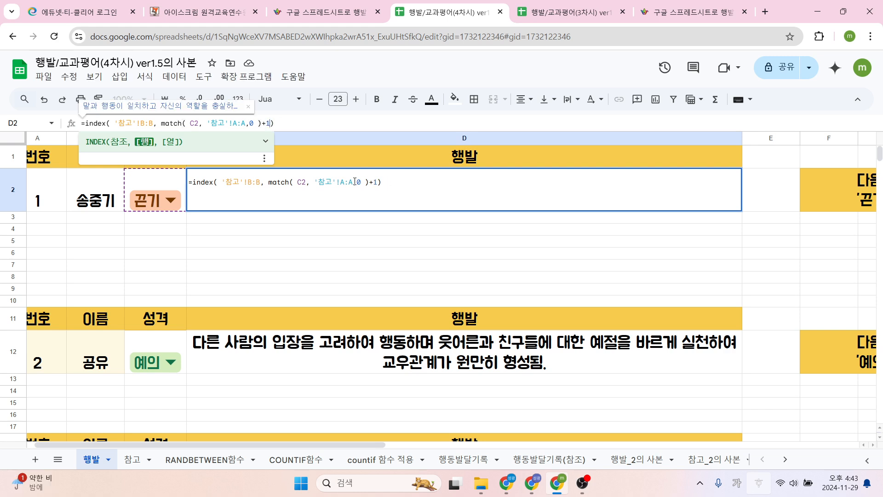
key(BackSpace)
text(3)
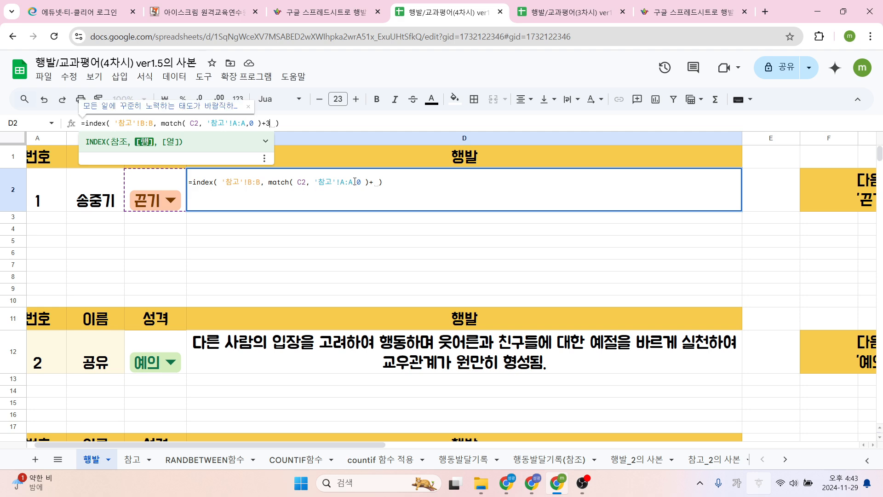
key(Return)
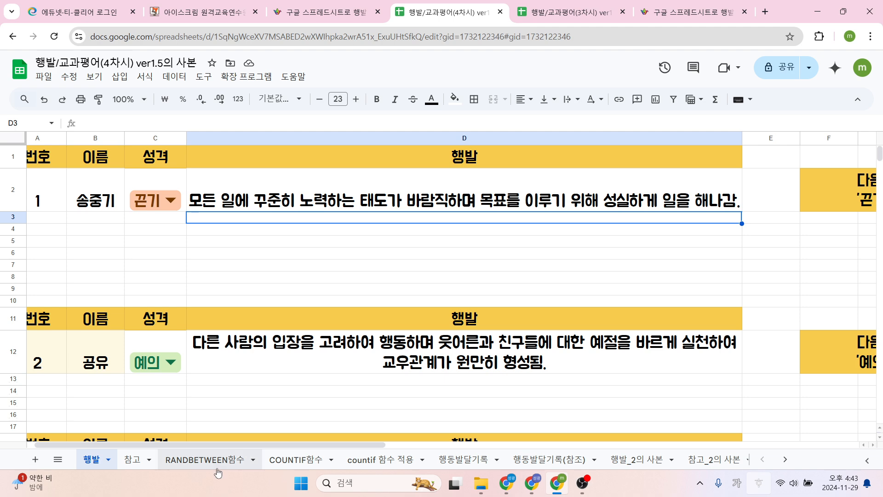
click(255, 193)
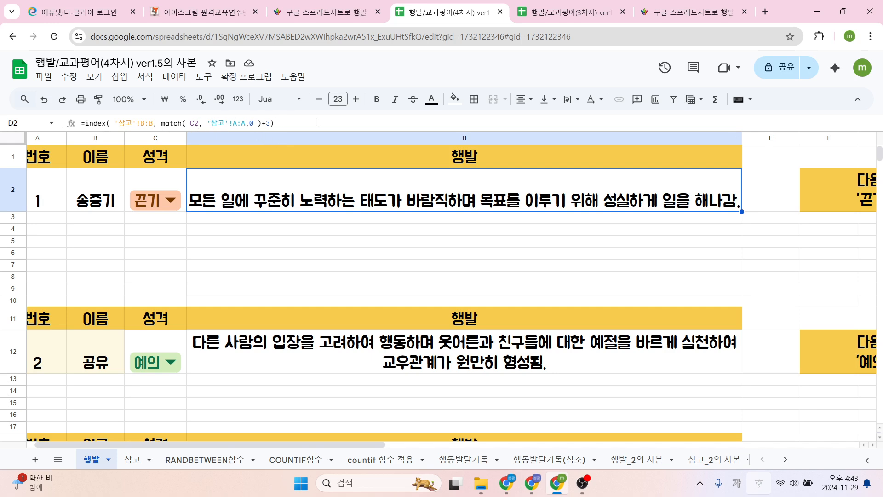
Review the 끈기 sentences in column B of the 참고 sheet as candidates for random selection.
click(133, 460)
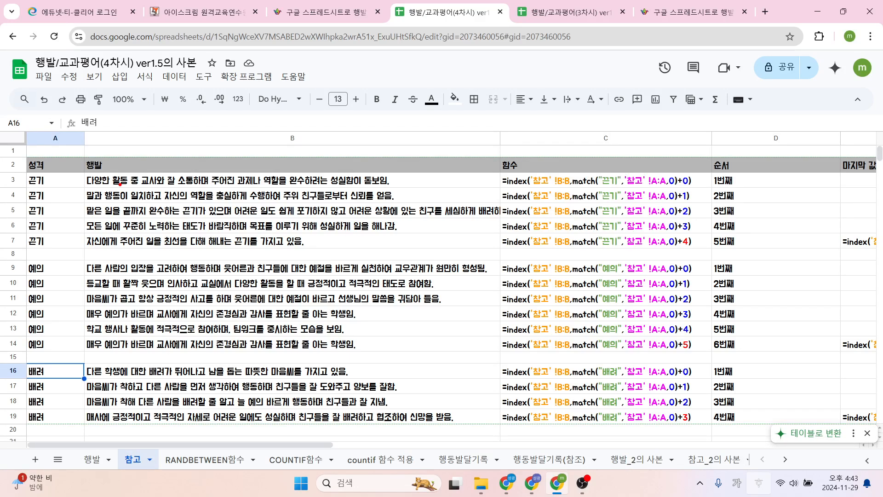
mouse_move(243, 253)
mouse_down()
mouse_move(116, 195)
mouse_move(276, 178)
mouse_move(217, 256)
mouse_up()
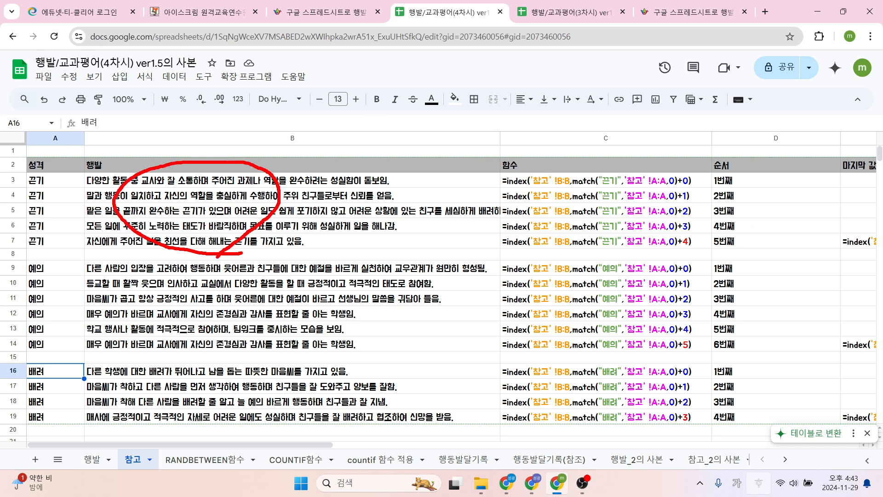
mouse_move(241, 201)
mouse_down()
mouse_move(352, 149)
mouse_move(358, 162)
mouse_up()
mouse_move(383, 122)
mouse_down()
mouse_move(407, 161)
mouse_move(449, 158)
mouse_up()
drag(475, 102, 480, 147)
mouse_move(479, 138)
mouse_down()
mouse_move(465, 152)
mouse_move(506, 143)
mouse_move(555, 153)
mouse_move(558, 141)
mouse_move(495, 169)
mouse_up()
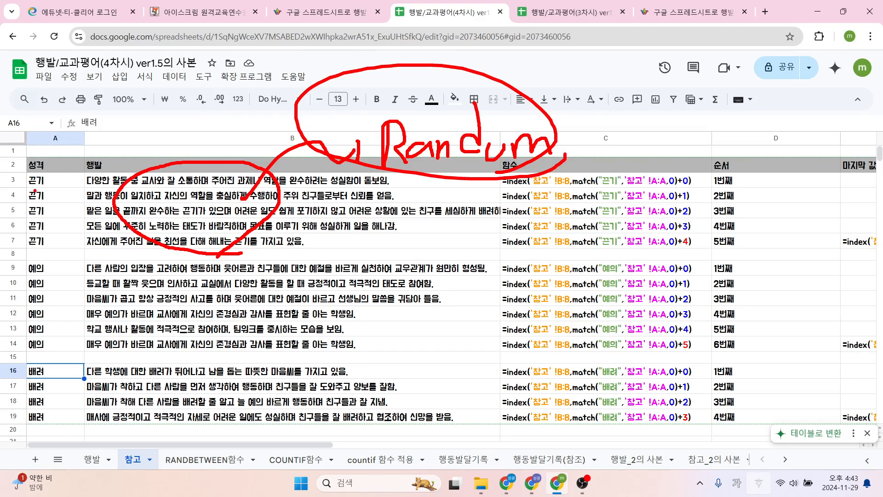
drag(90, 189, 360, 185)
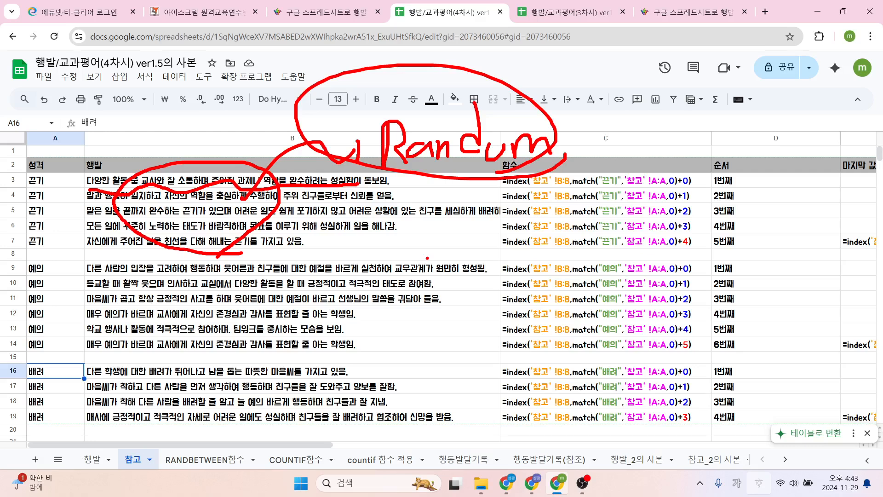
key(Escape)
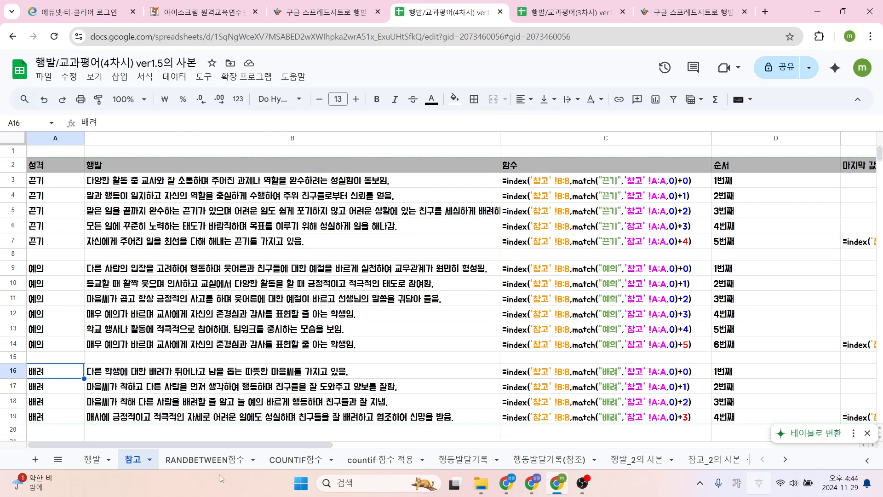
Clear the stray "d" entries from F13:I22 on the RANDBETWEEN함수 sheet.
click(206, 461)
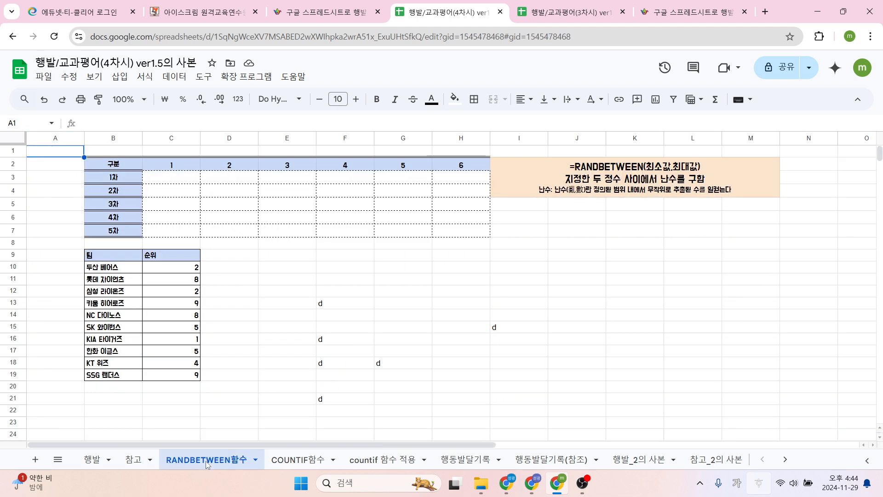
drag(286, 279, 571, 428)
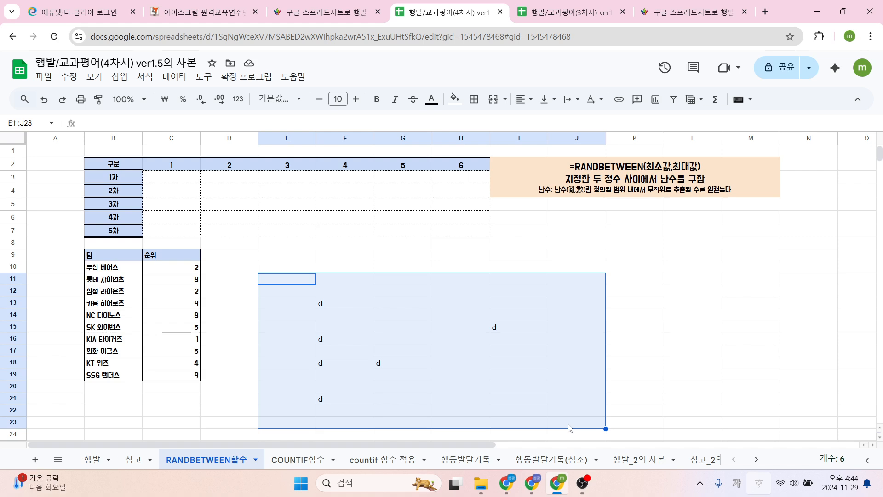
drag(322, 303, 506, 418)
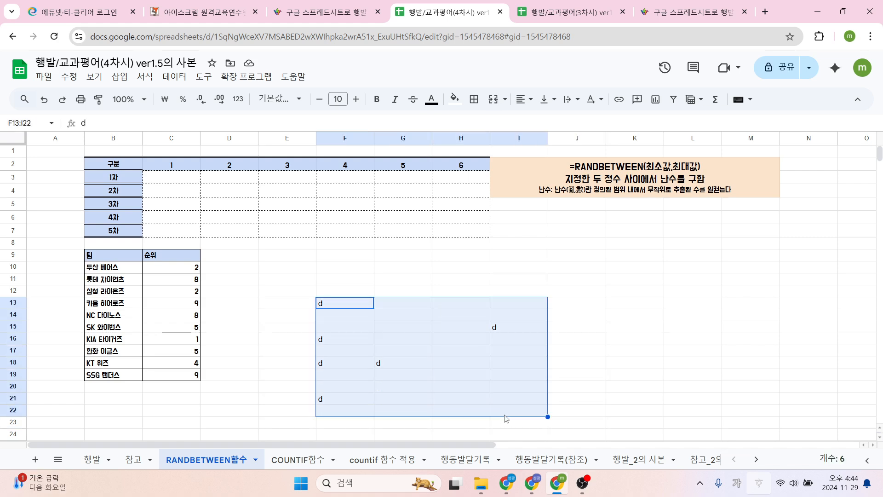
key(Delete)
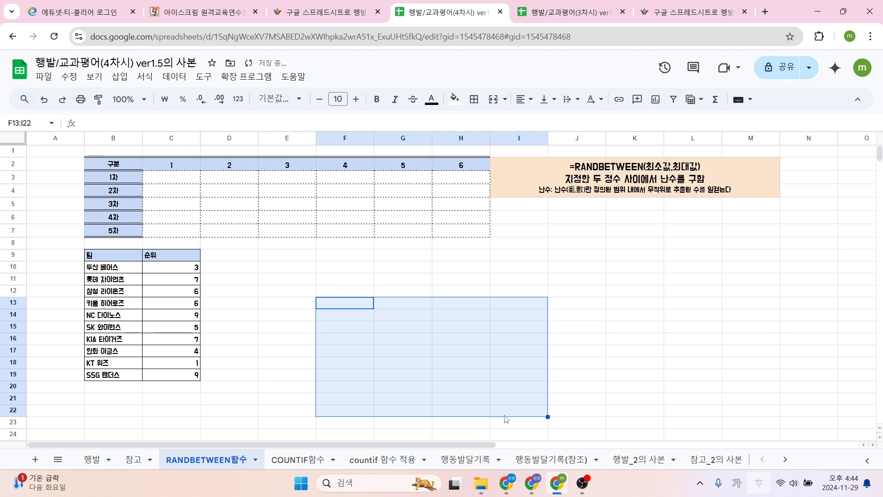
Switch to the Canva presentation and examine the RANDBETWEEN syntax on slide 78 in full screen.
click(507, 483)
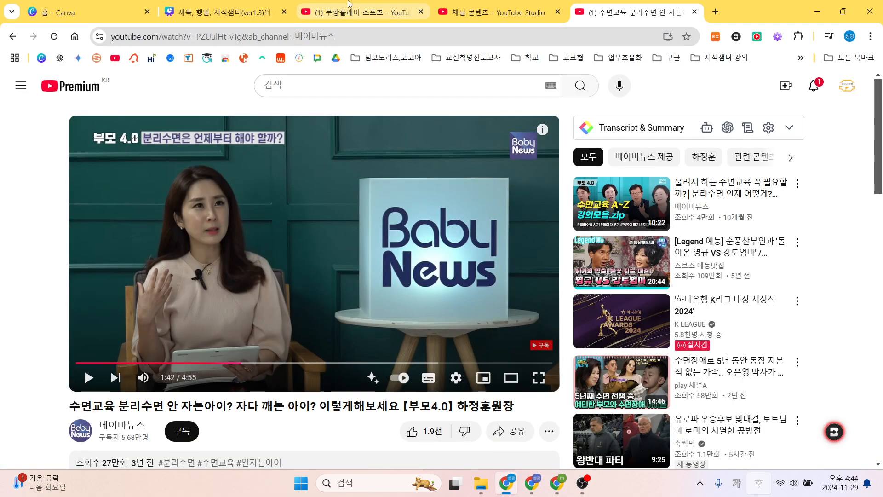
click(348, 3)
click(225, 12)
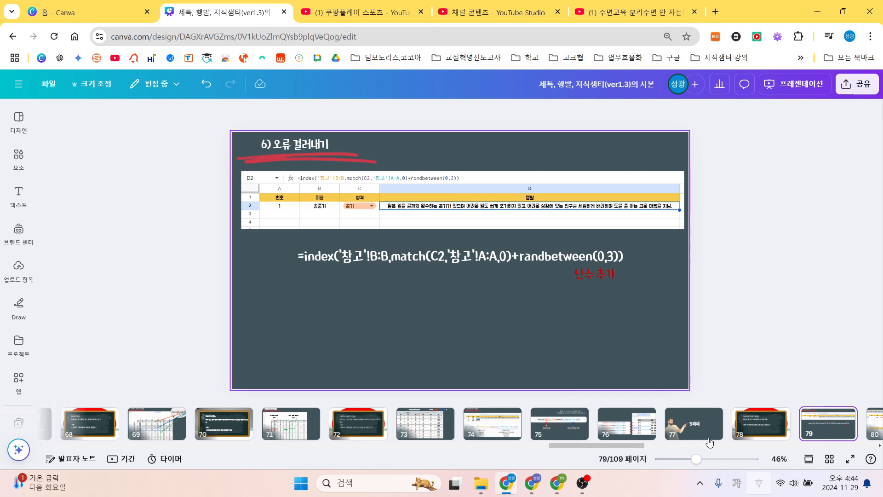
click(762, 428)
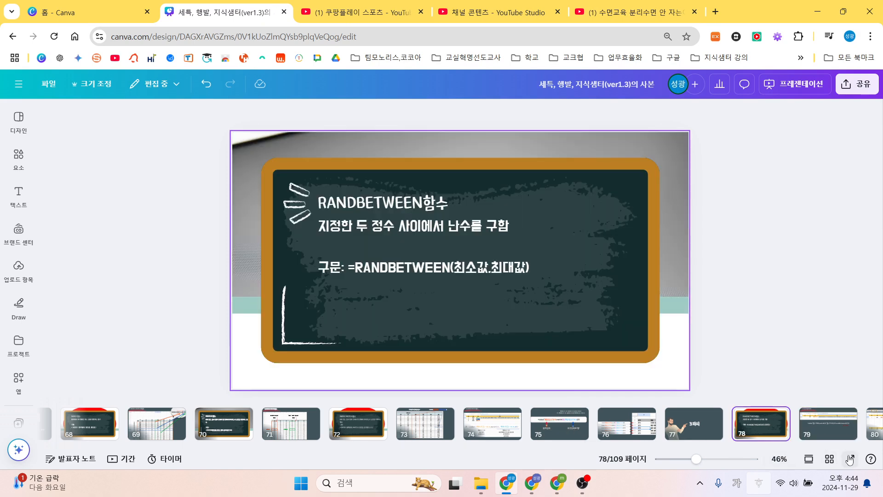
click(850, 459)
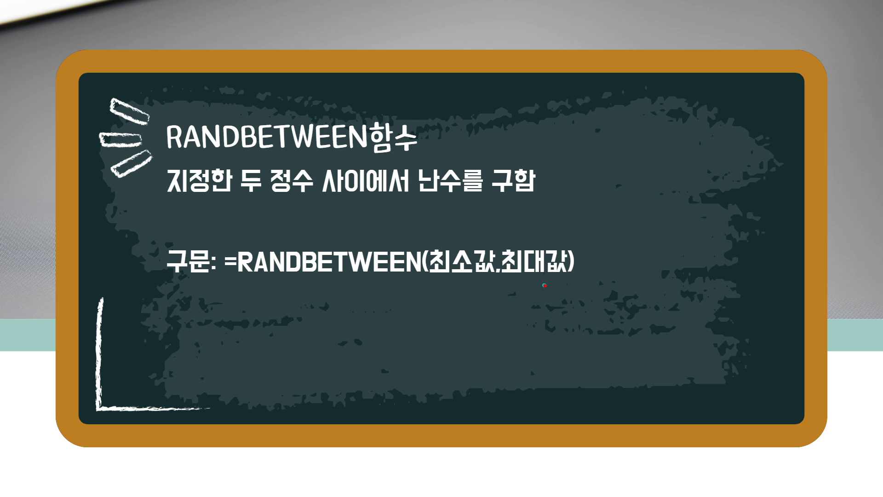
mouse_move(438, 263)
mouse_down()
mouse_move(459, 263)
mouse_move(478, 278)
mouse_up()
mouse_move(527, 250)
mouse_down()
mouse_move(518, 274)
mouse_move(537, 254)
mouse_up()
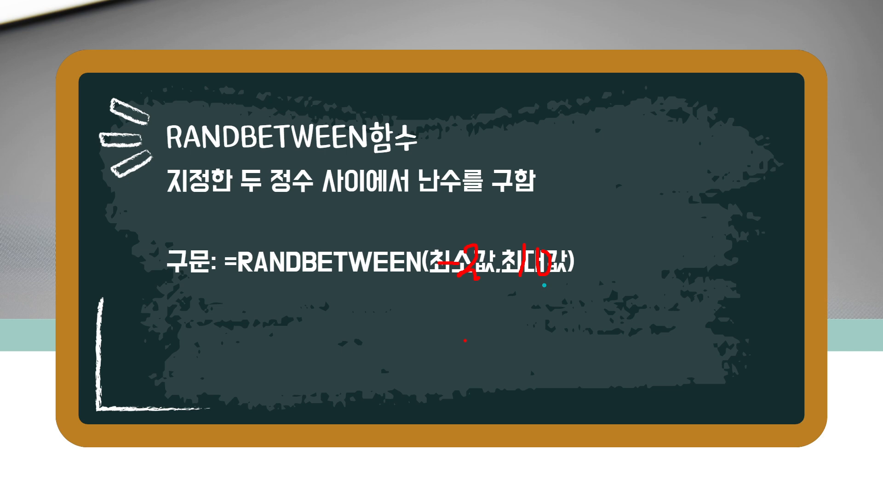
key(Escape)
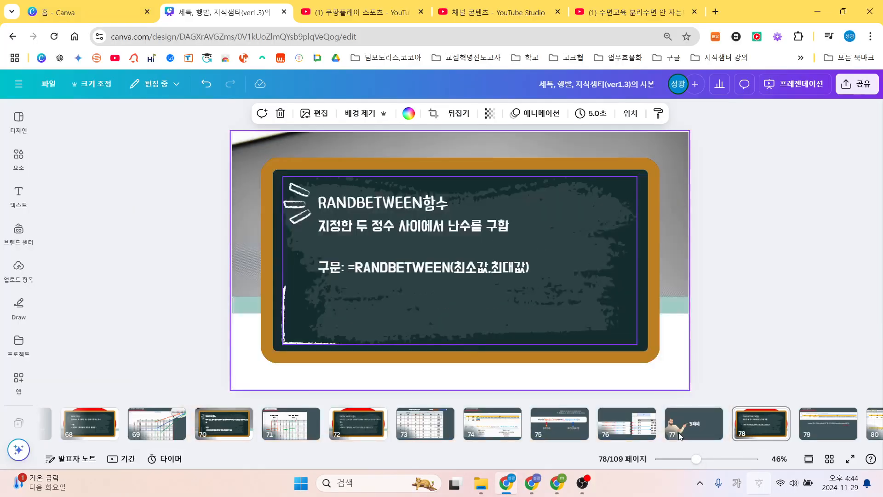
View slide 79 with the randbetween(0,3) formula, and return to the RANDBETWEEN explanation in I2:M4 of the spreadsheet.
click(812, 422)
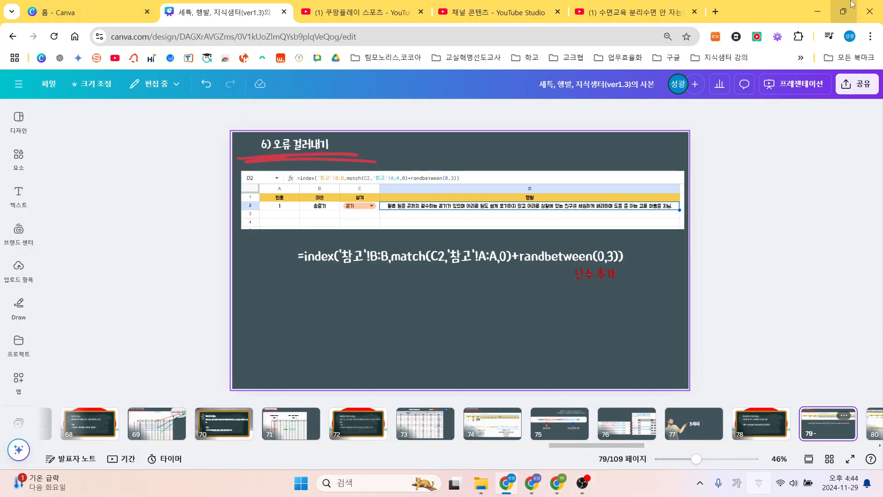
click(828, 13)
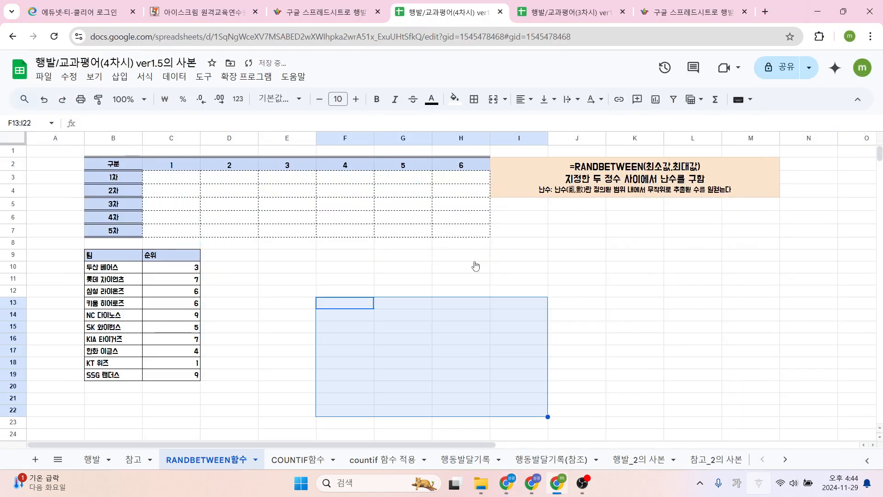
click(621, 184)
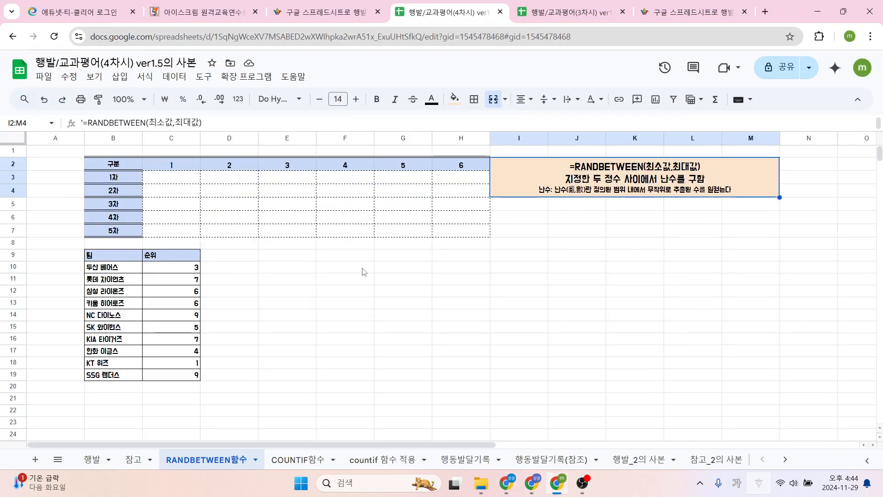
Inspect the RANDBETWEEN formula in C10 and the random team rankings in C10:C19 of the RANDBETWEEN함수 sheet.
click(183, 273)
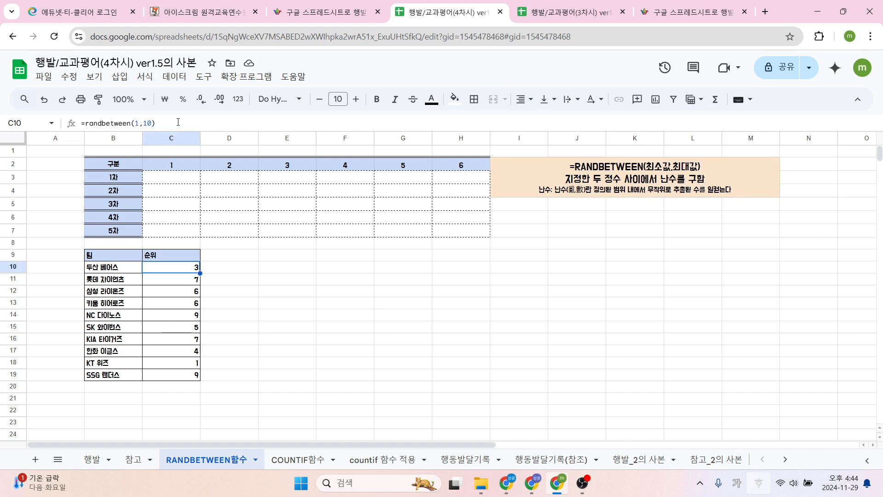
drag(155, 124, 50, 117)
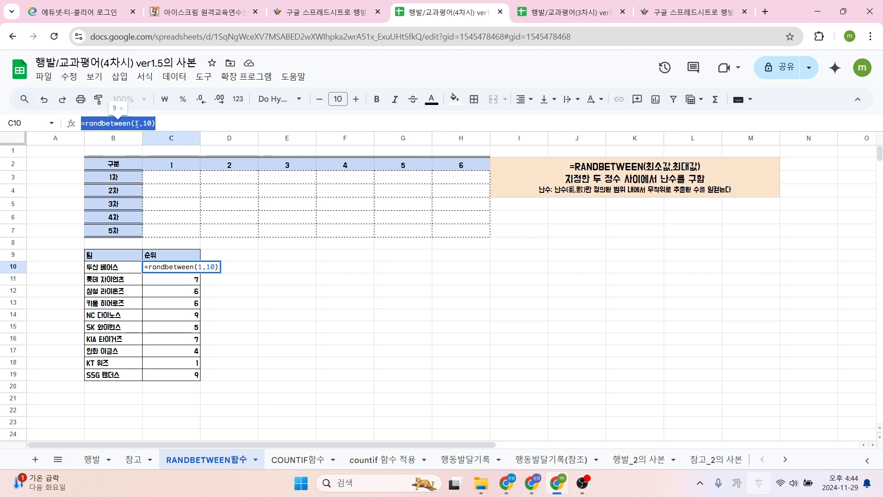
click(342, 258)
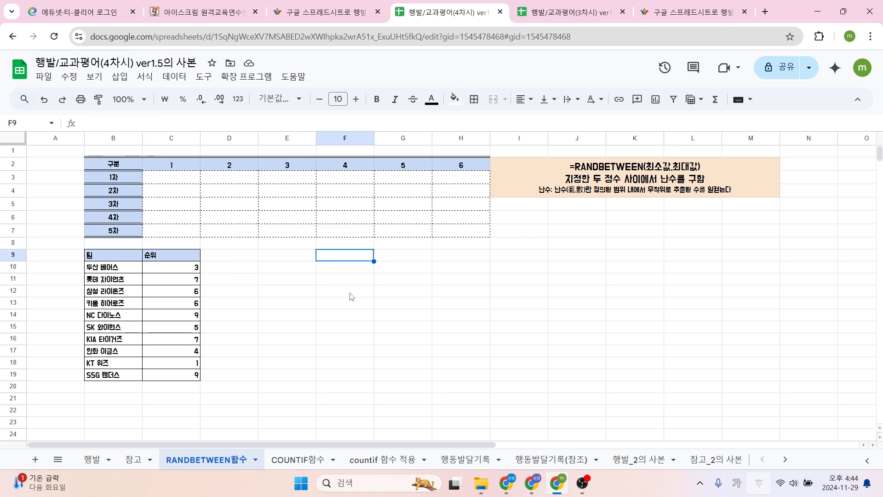
click(174, 280)
click(172, 260)
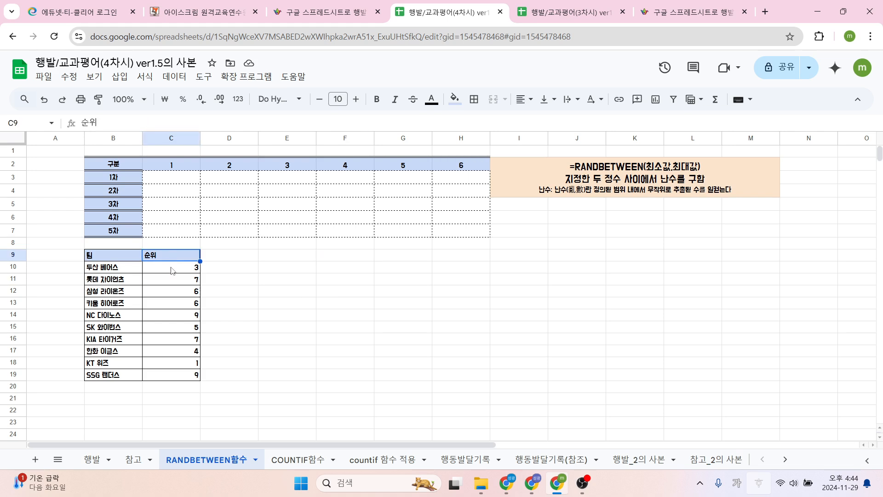
drag(171, 267, 168, 382)
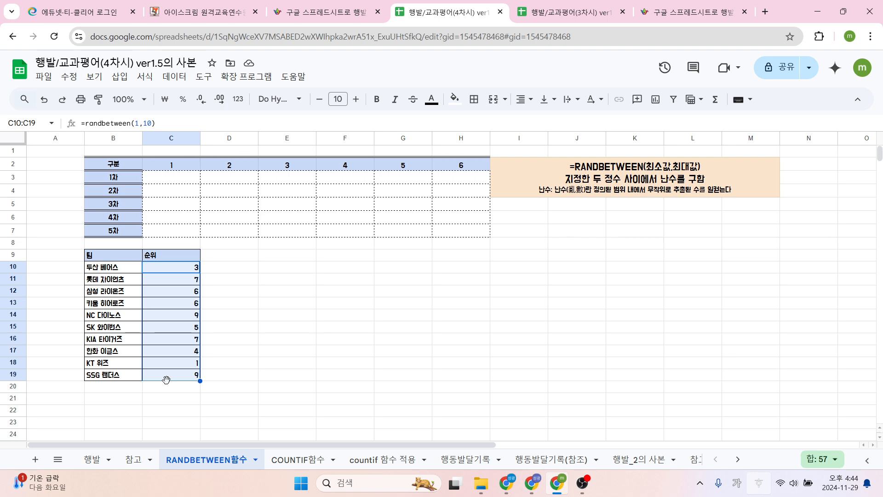
Enter filler text ",ㅐㅏ" in F9, "ㅜ" in G14 and "ㅓ" in D16 to recalculate the random rankings.
click(372, 259)
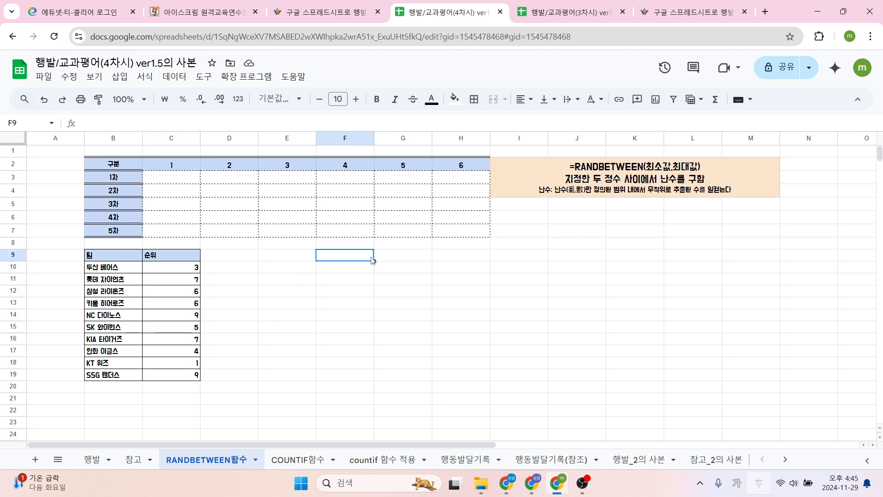
text(ㅗ)
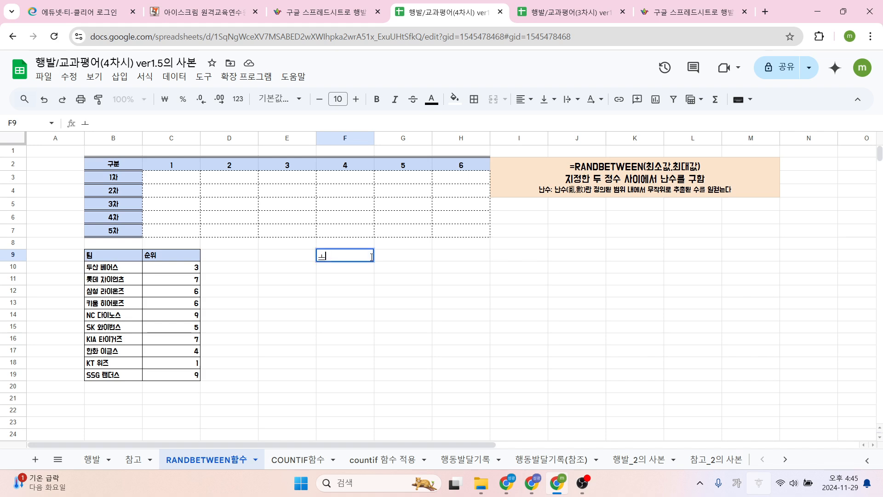
key(BackSpace)
text(,ㅐㅏ)
click(352, 295)
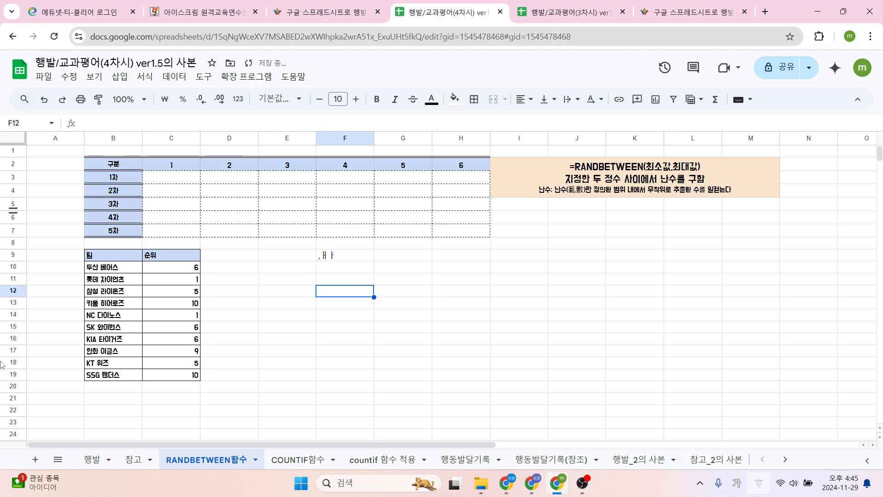
click(402, 319)
text(ㅜ)
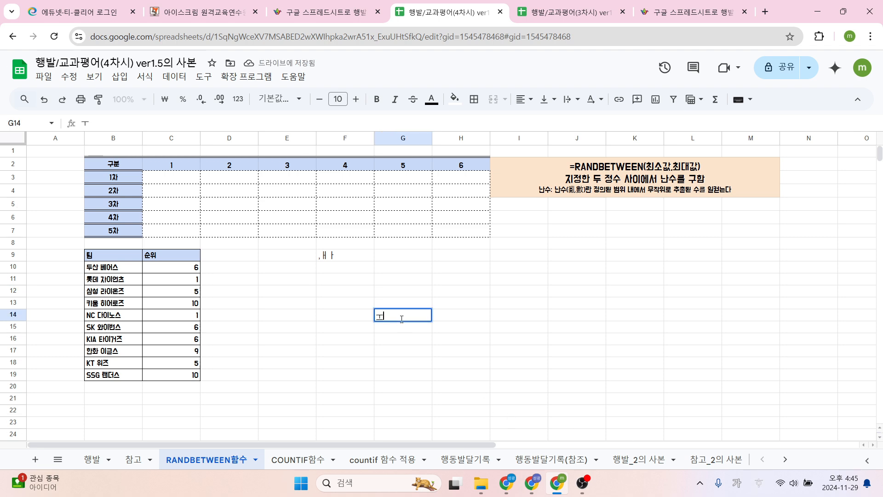
key(Return)
click(256, 339)
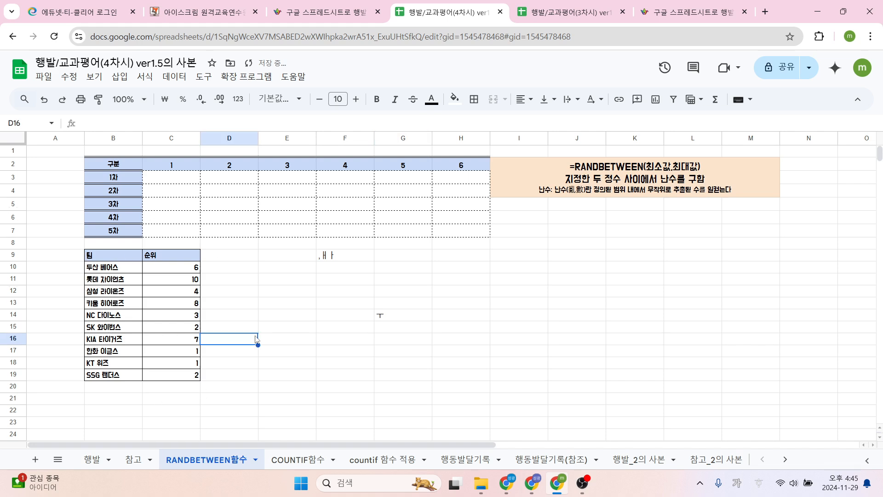
text(ㅓ)
key(Return)
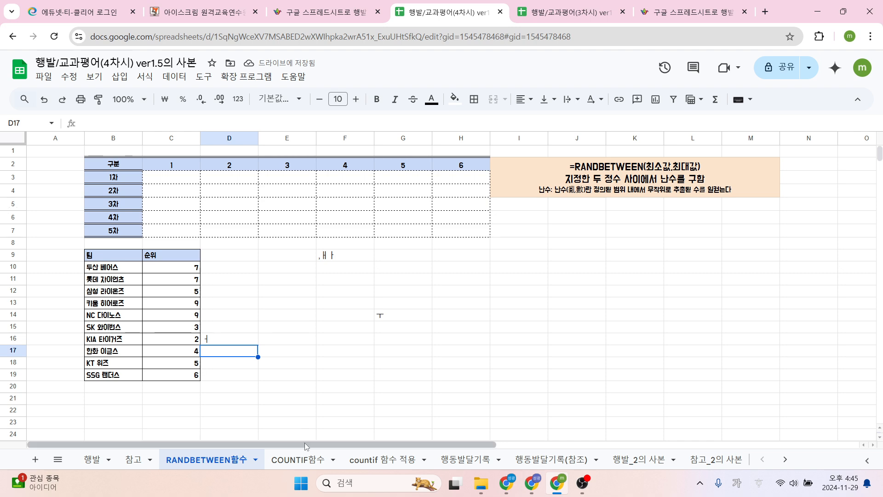
Reorder the sheets so 행동발달기록 and 행동발달기록(참조) directly follow RANDBETWEEN함수.
click(467, 459)
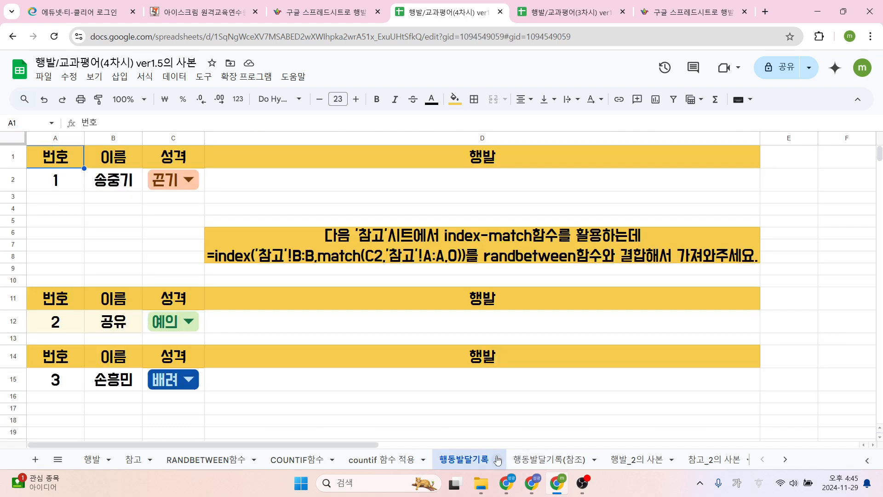
drag(493, 459, 309, 456)
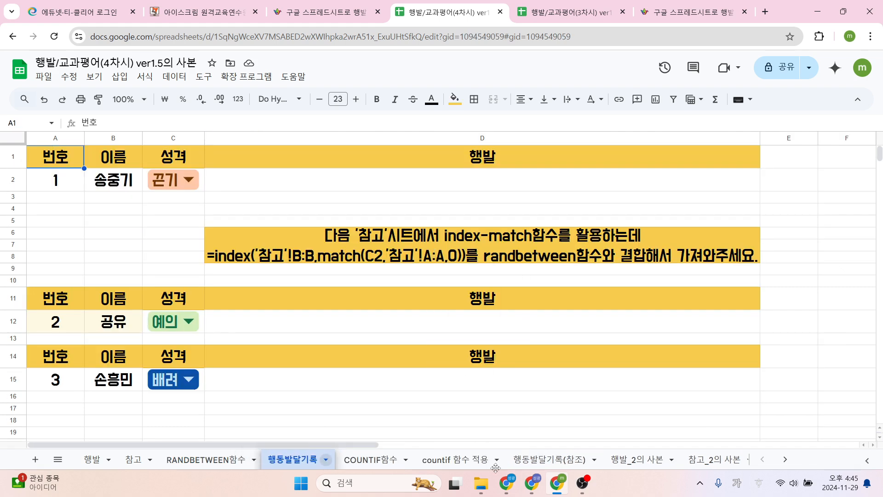
drag(547, 459, 338, 460)
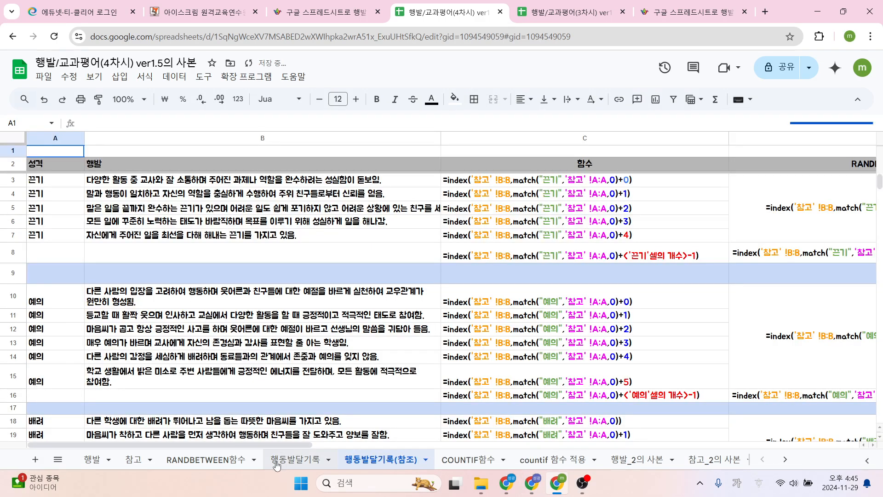
Start an =INDEX( formula in cell D2 of the 행동발달기록 sheet.
click(278, 461)
click(275, 185)
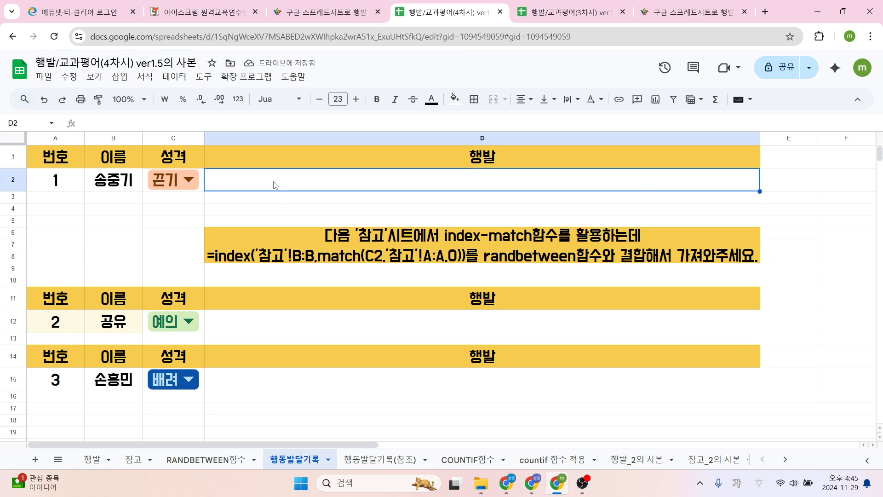
click(380, 464)
click(300, 460)
double_click(279, 178)
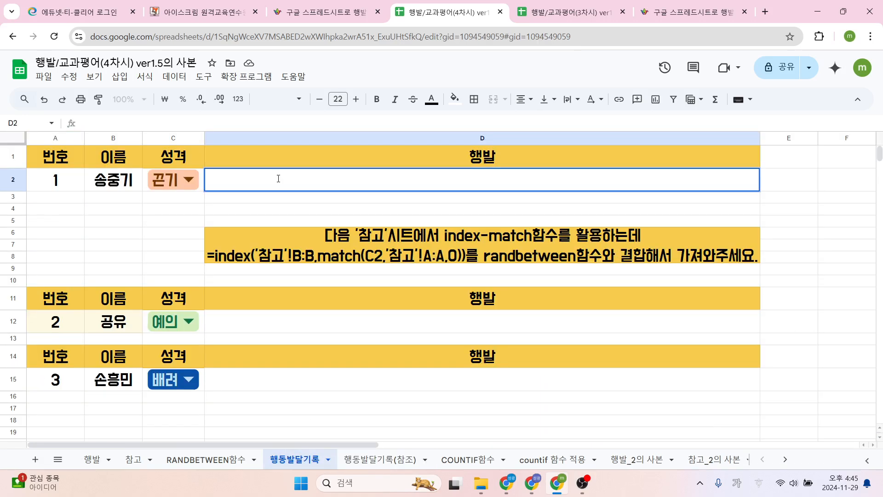
text(=)
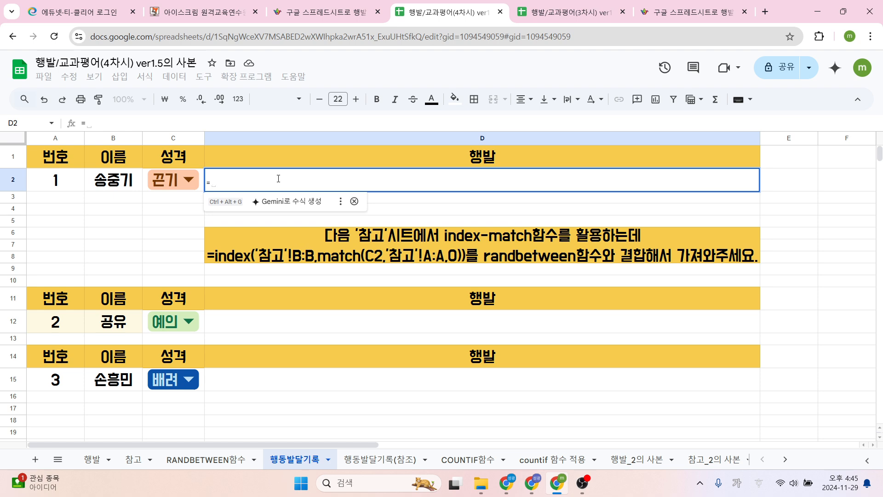
text(ㅑ)
key(BackSpace)
text(INDEX)
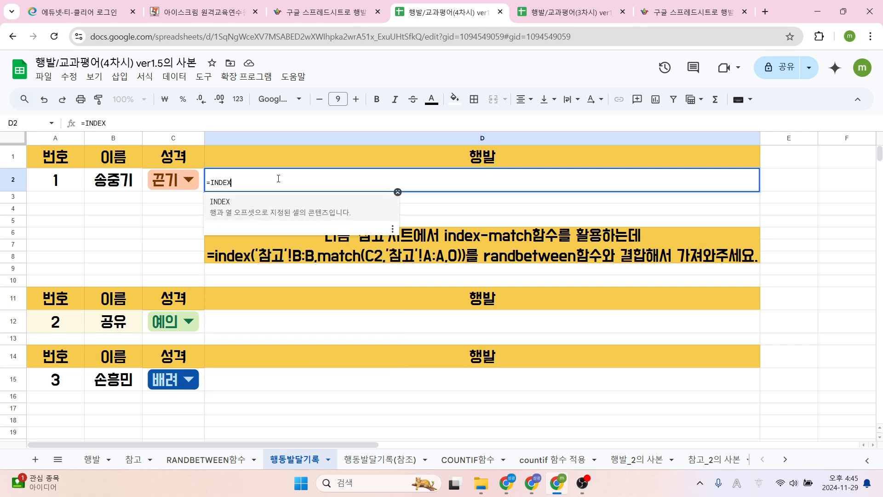
text(*)
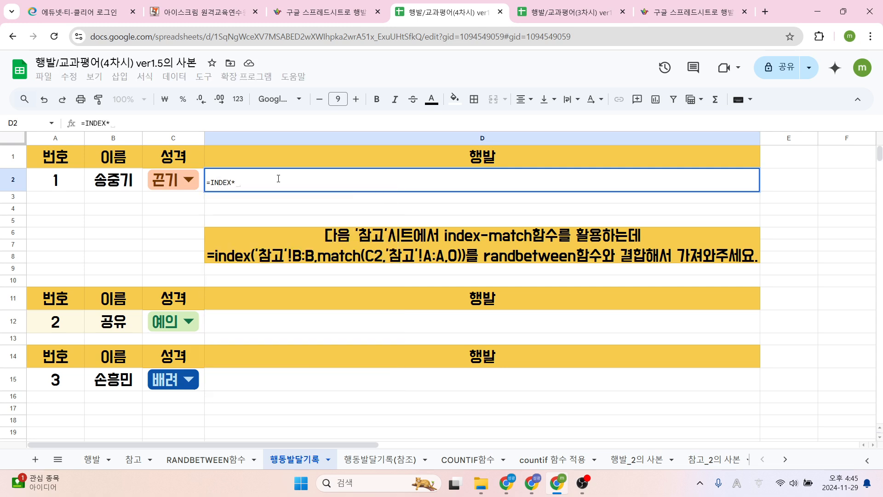
key(BackSpace)
text(()
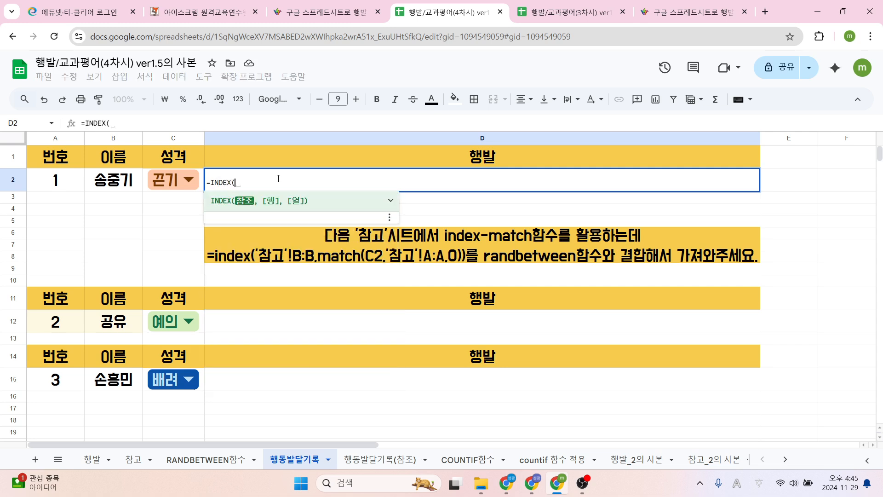
Use column B of the 행동발달기록(참조) sheet as the INDEX reference and continue to the row argument.
click(380, 459)
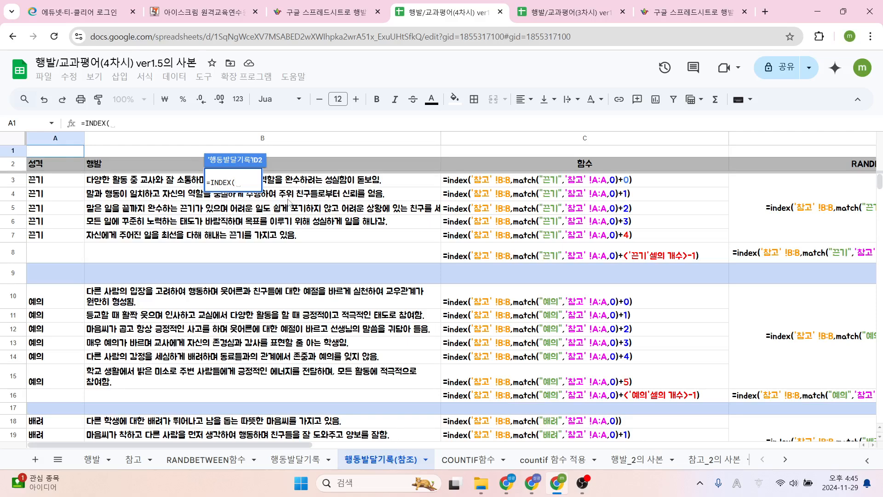
click(180, 140)
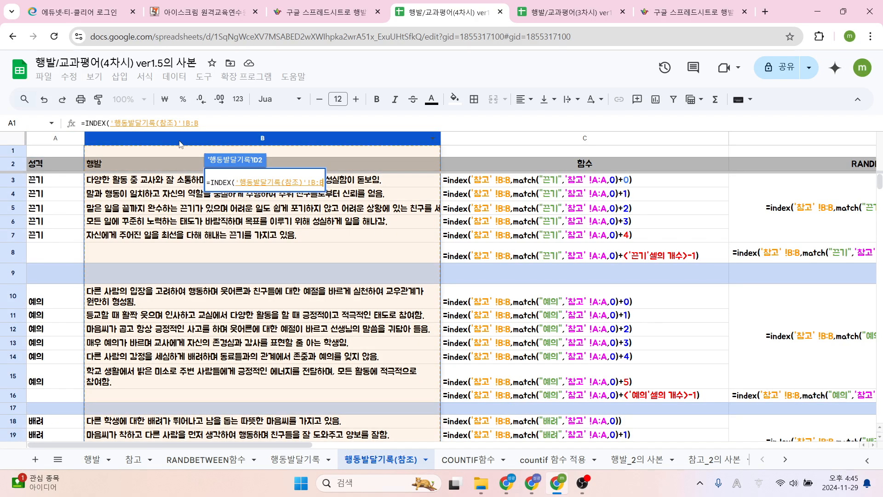
text(,)
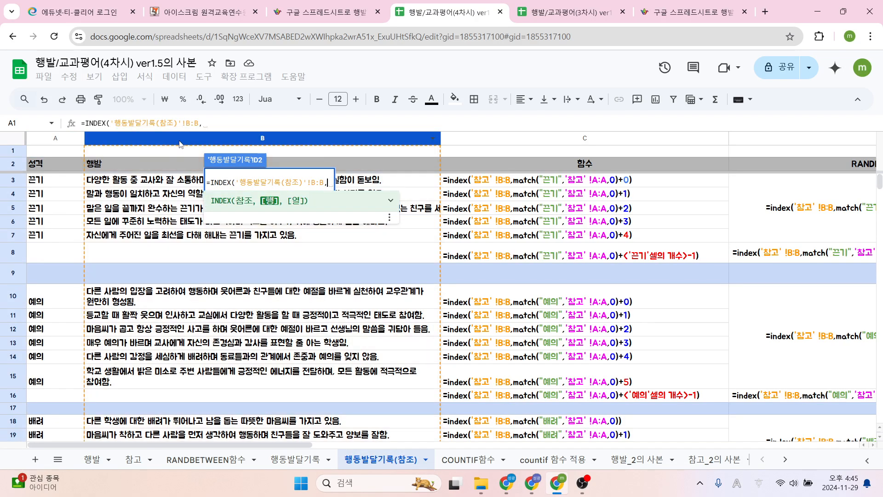
Nest a MATCH function as the row argument of the INDEX formula.
key(Hangul)
text(ㅡ)
key(BackSpace)
key(Hangul)
text(MATCH)
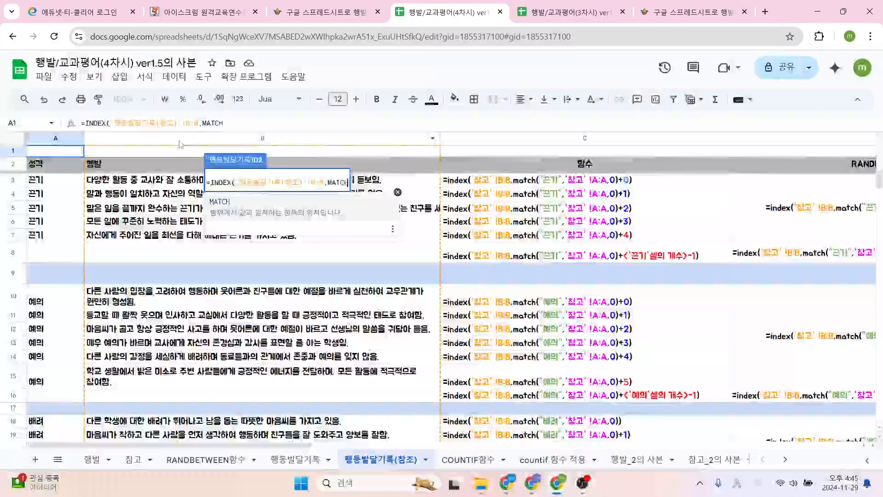
key(Left)
key(Left)
key(Left)
key(Left)
key(Left)
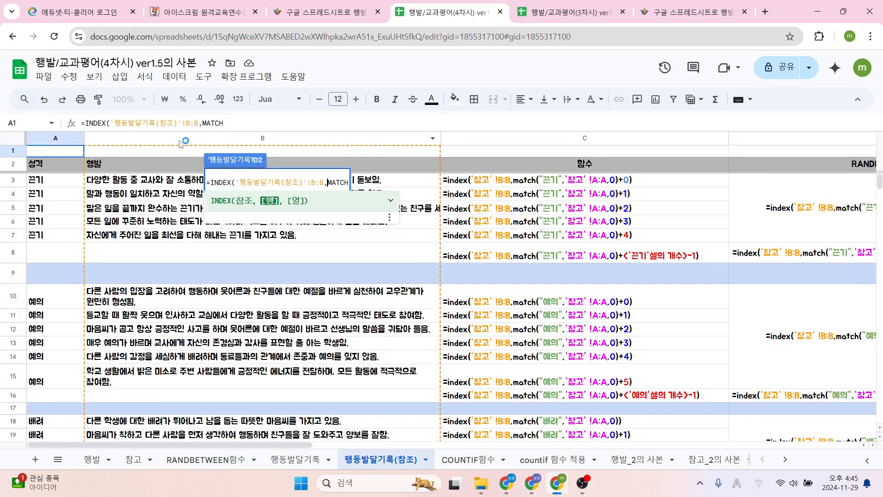
key(Right)
key(Right)
key(Right)
key(Right)
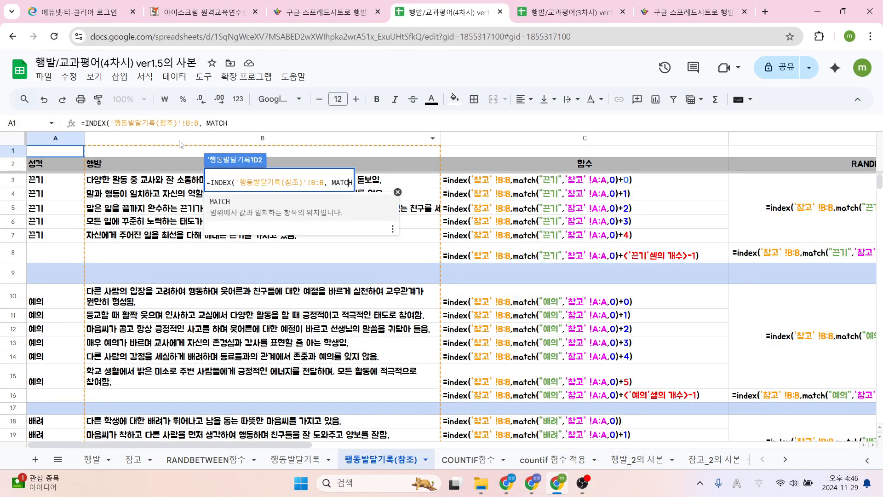
text(()
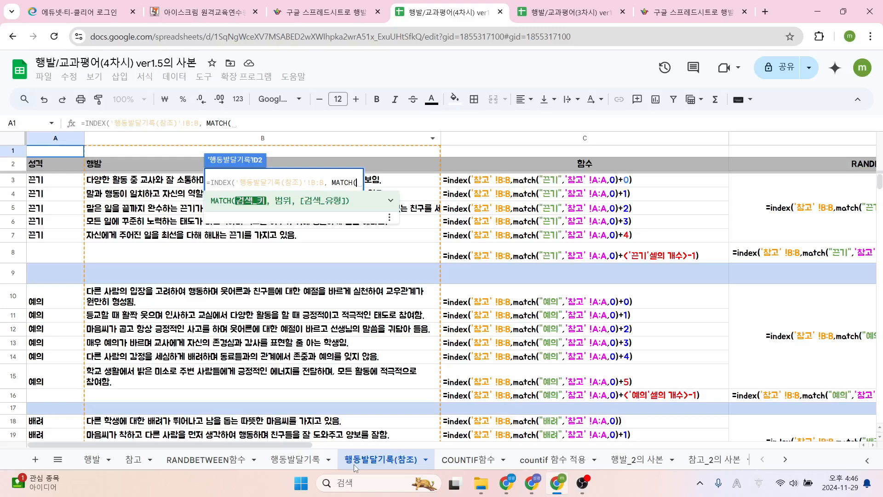
Set the trait cell C2 on the 행동발달기록 sheet as the MATCH search key.
click(302, 459)
click(146, 181)
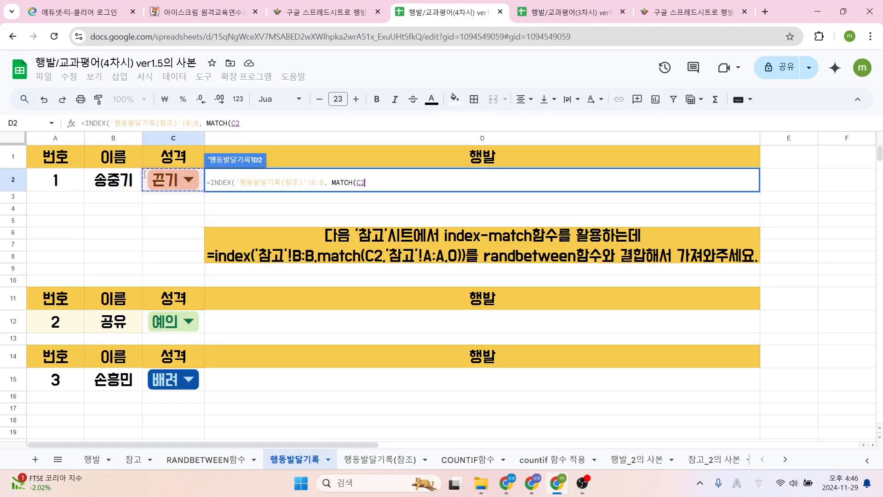
text(,)
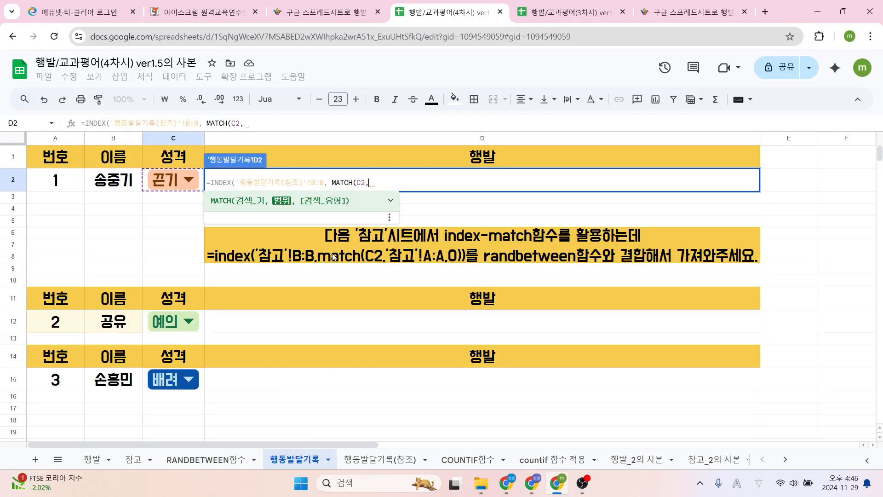
Set column A of 행동발달기록(참조) as the MATCH range with search type 0, and close both functions.
click(391, 460)
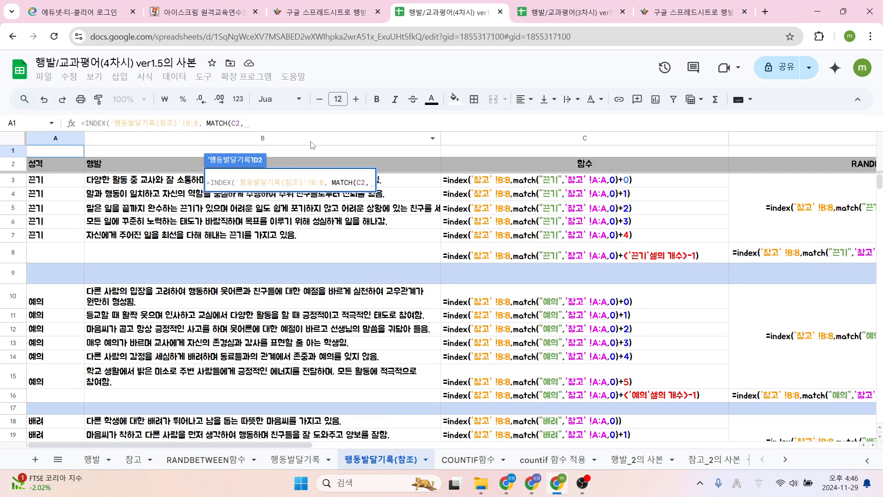
click(67, 139)
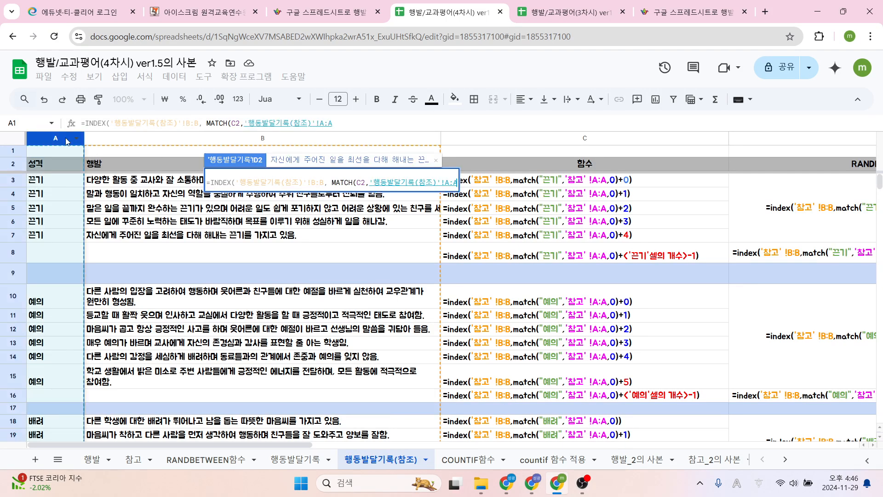
text(,0))
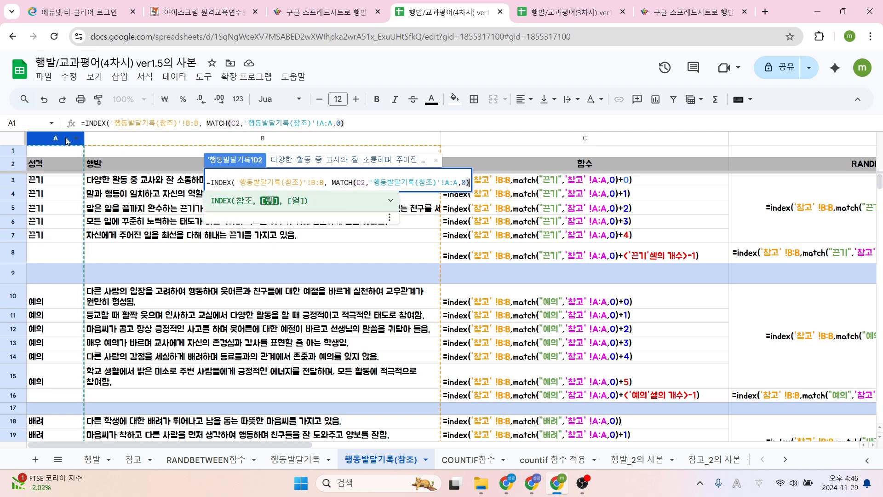
text())
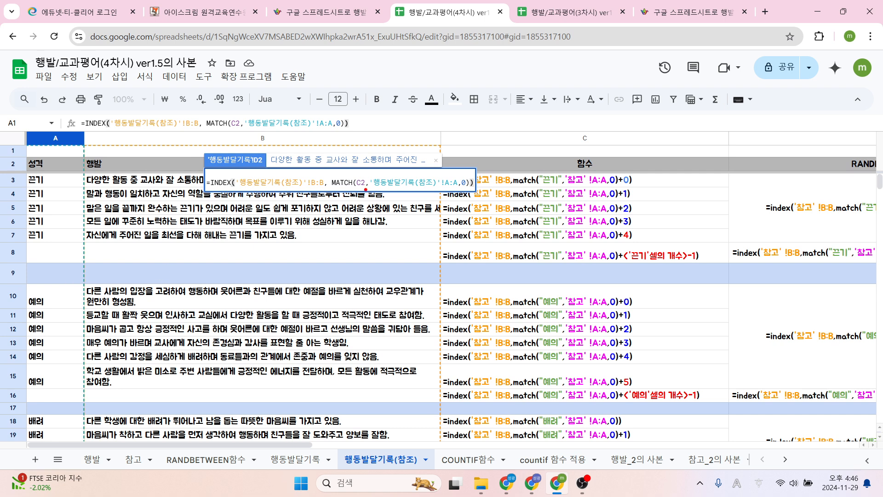
mouse_move(357, 189)
mouse_down()
mouse_move(372, 174)
mouse_move(370, 192)
mouse_up()
drag(26, 174, 89, 186)
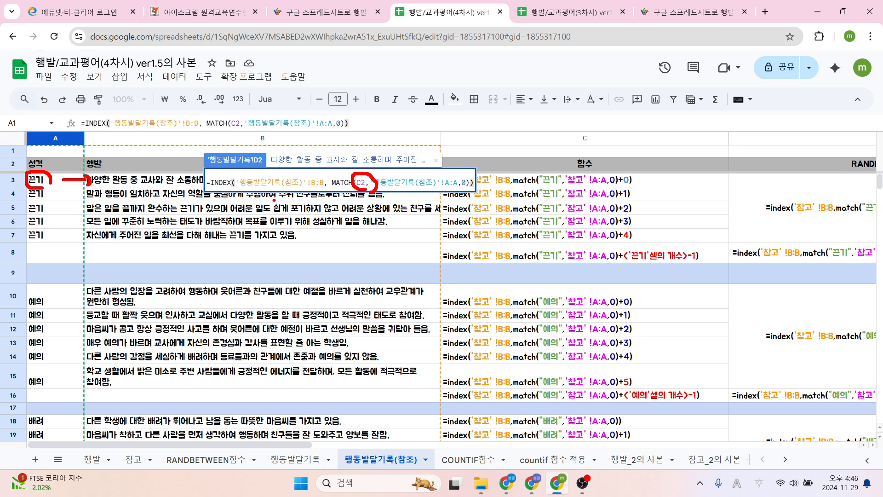
key(Escape)
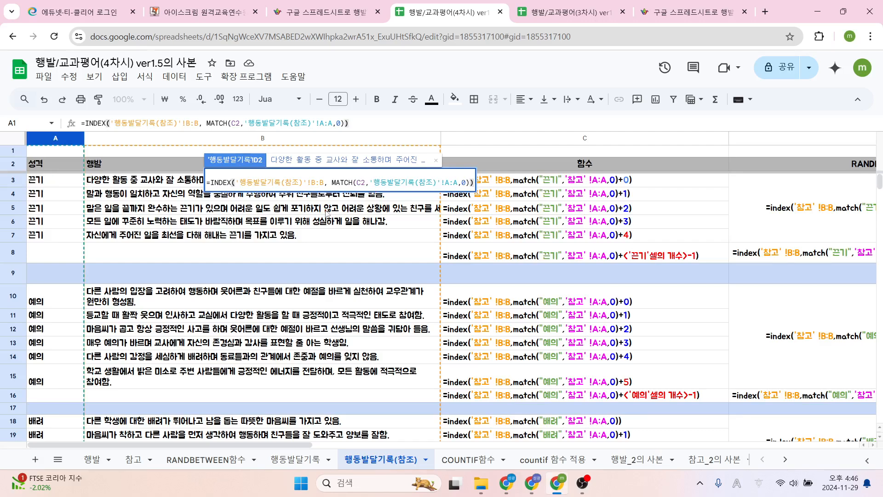
Try adding a fixed row offset of 1 to the MATCH result inside the INDEX formula.
key(Left)
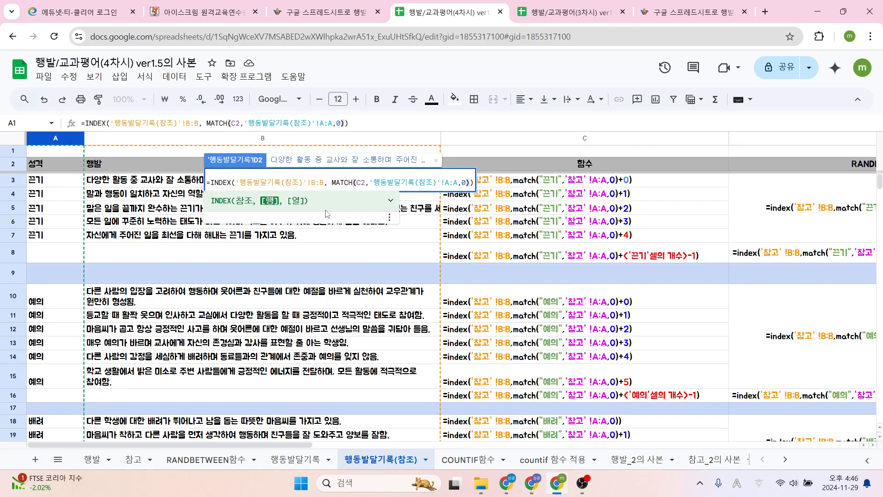
text(+)
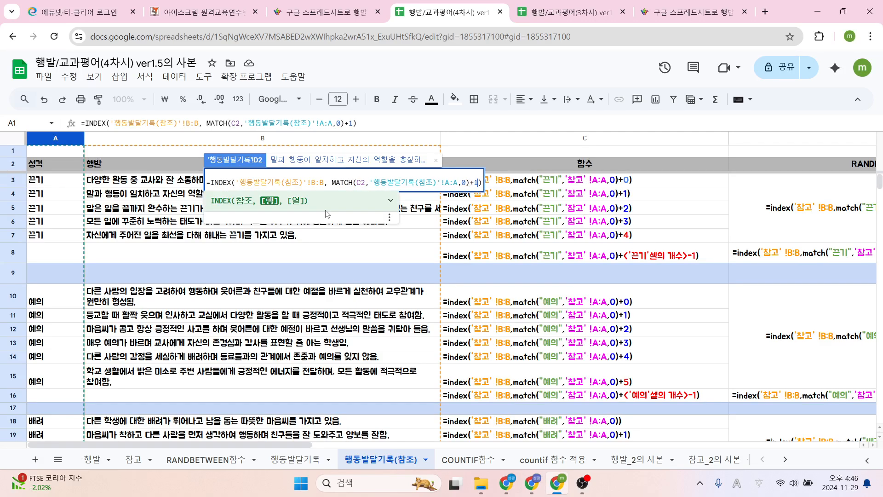
text(3)
key(BackSpace)
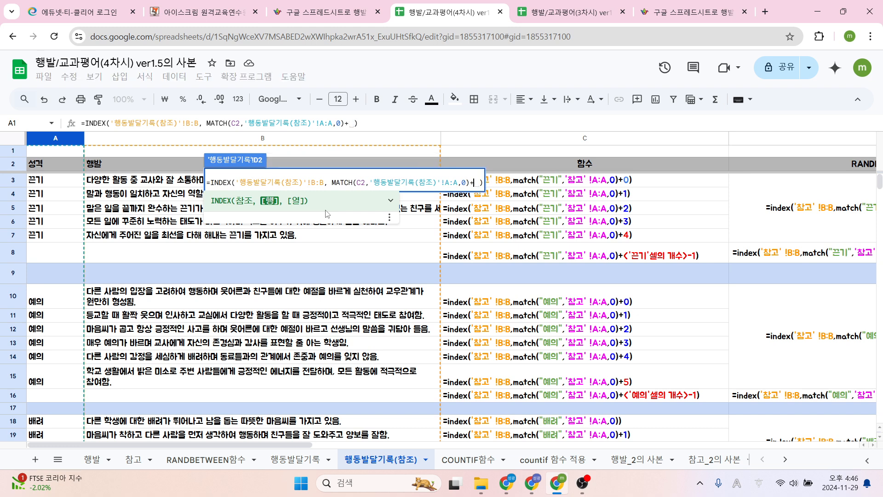
key(BackSpace)
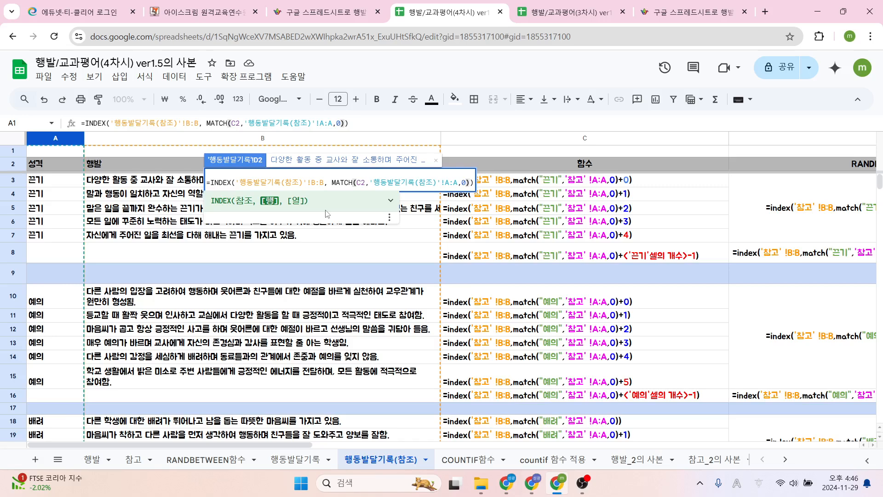
Add RANDBETWEEN(0,4) to the MATCH result as a random row offset and complete the INDEX formula in D2.
text(+)
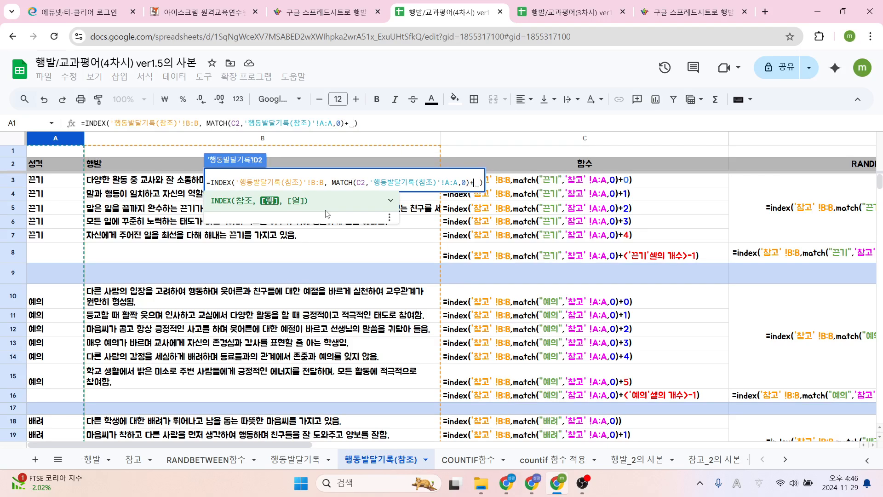
text(RAND)
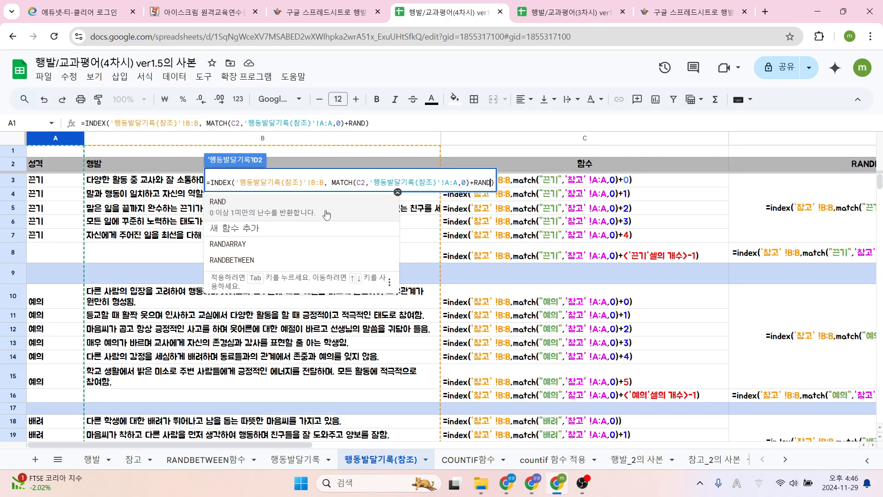
click(309, 260)
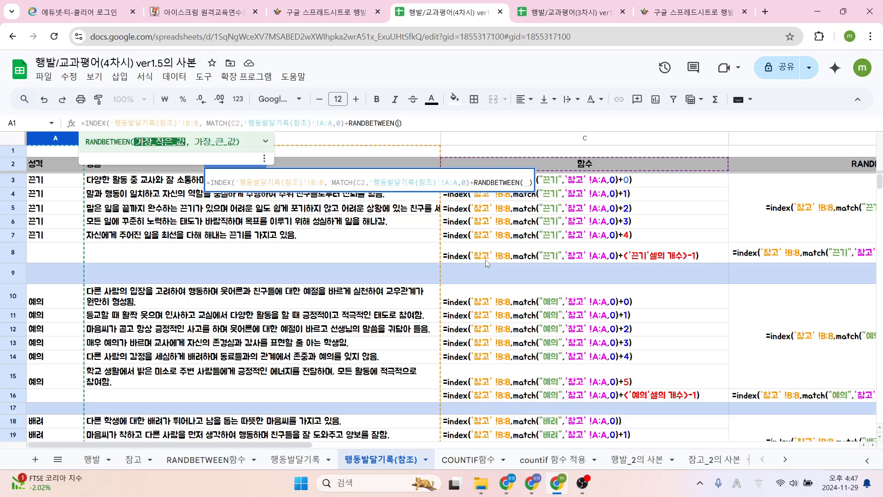
text(0,)
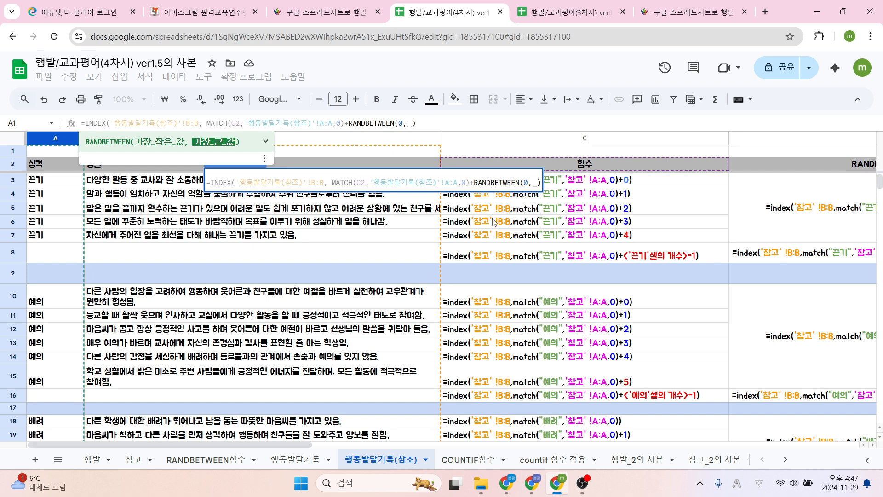
text(4))
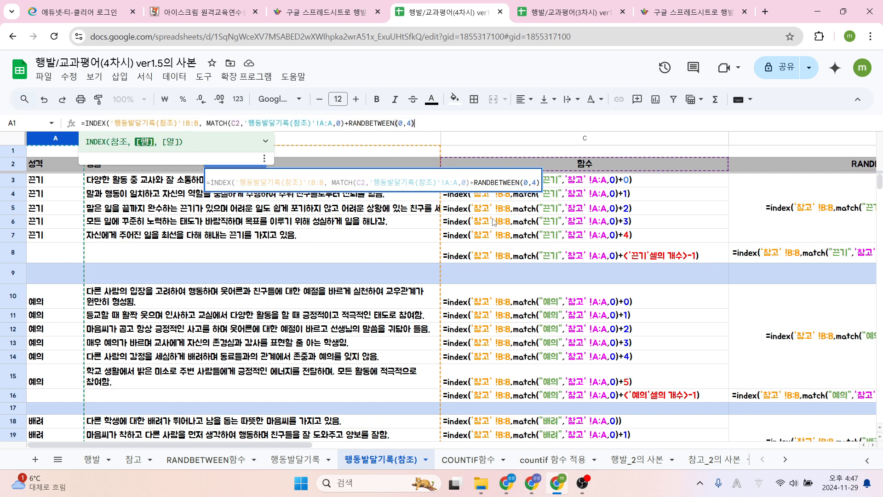
text())
key(Return)
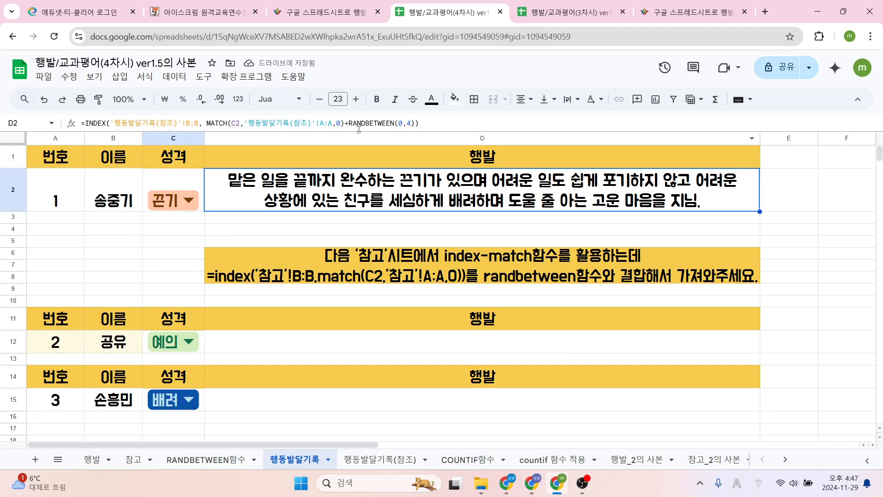
Review the RANDBETWEEN part of the D2 formula against the 끈기 row offsets on the 행동발달기록(참조) sheet.
drag(349, 124, 412, 131)
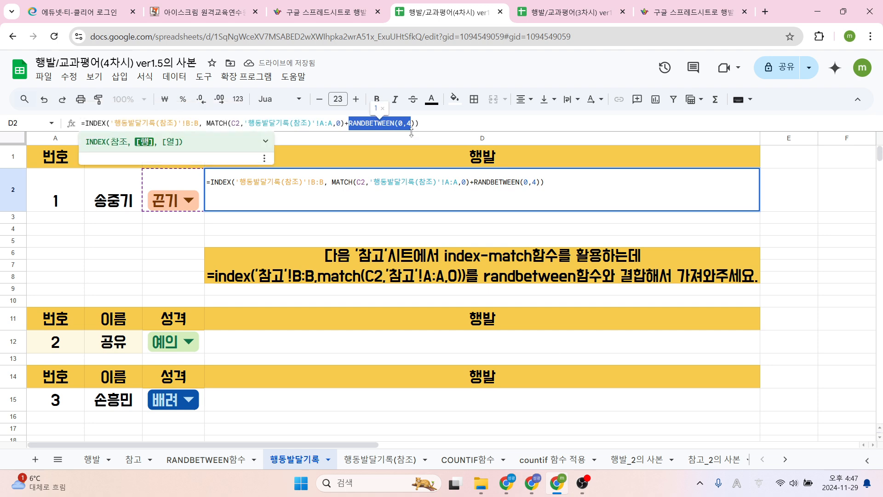
click(412, 130)
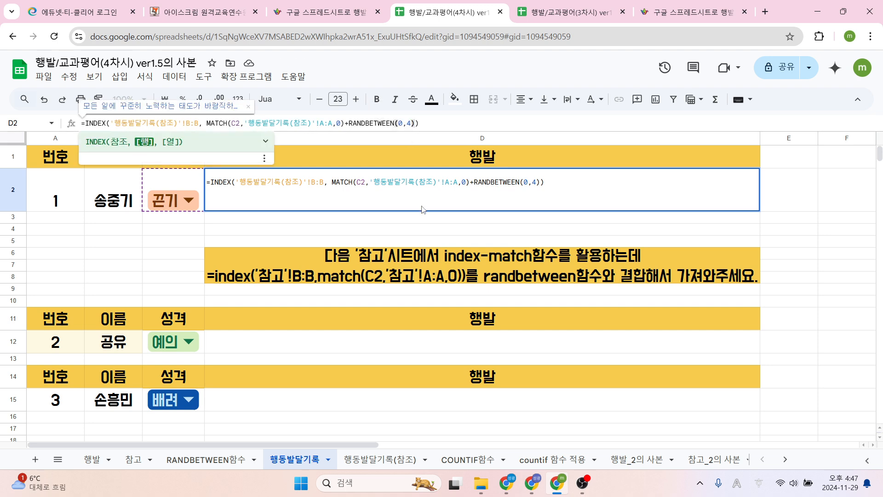
click(373, 459)
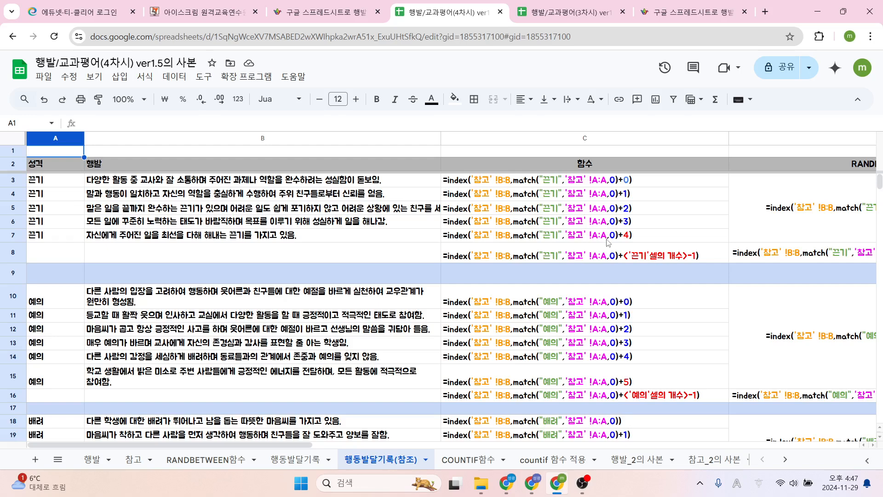
click(297, 460)
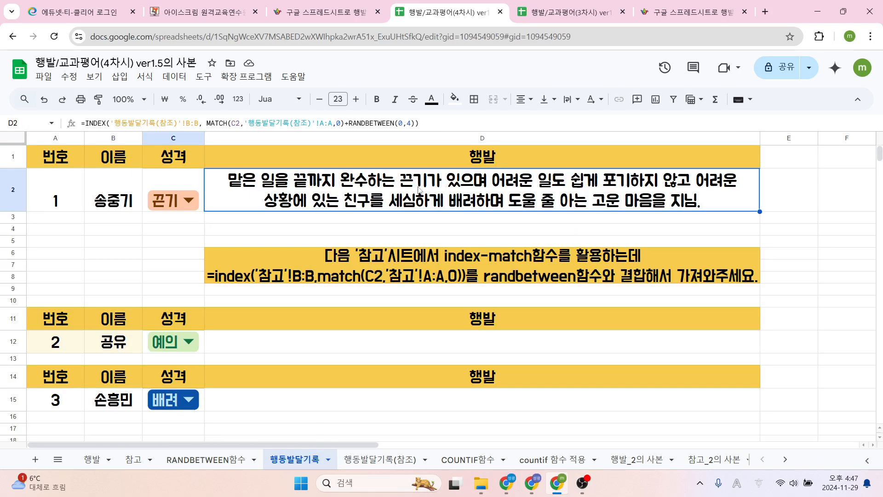
Enter the test value 126 in empty cell D3 of the 행동발달기록 sheet to recalculate the random comment.
click(407, 219)
text(1261)
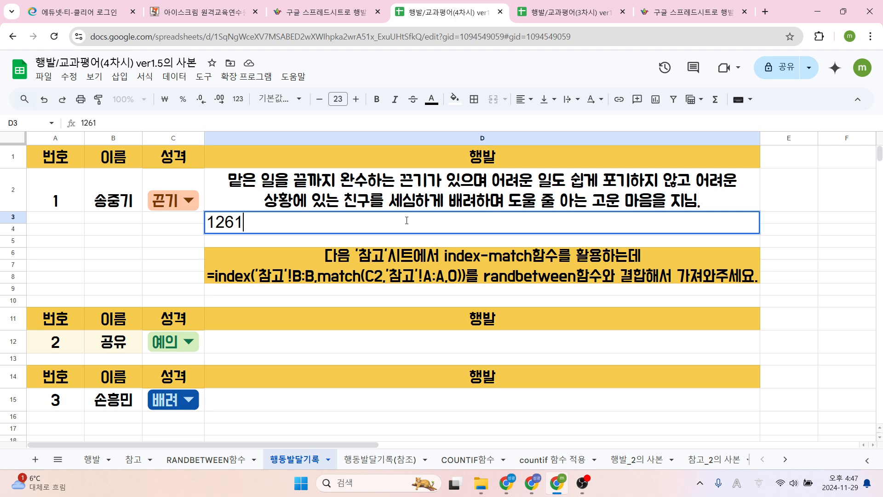
key(BackSpace)
key(Return)
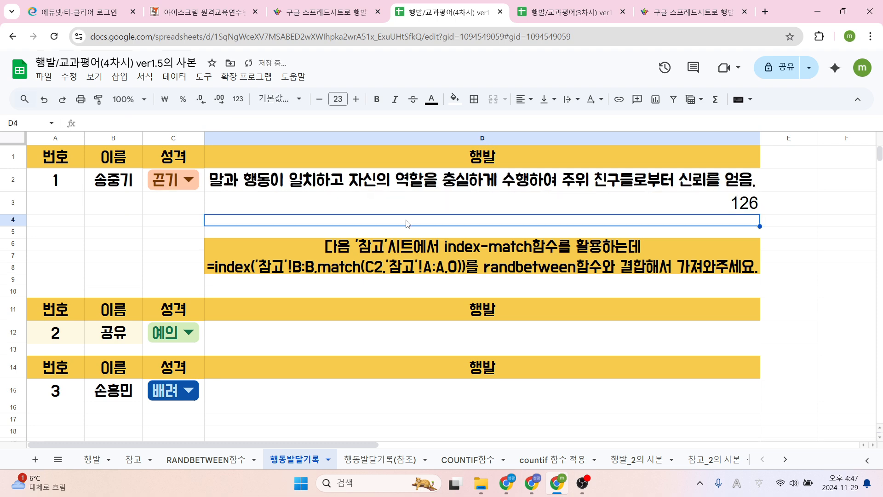
Clear the test value from cell D3.
key(Right)
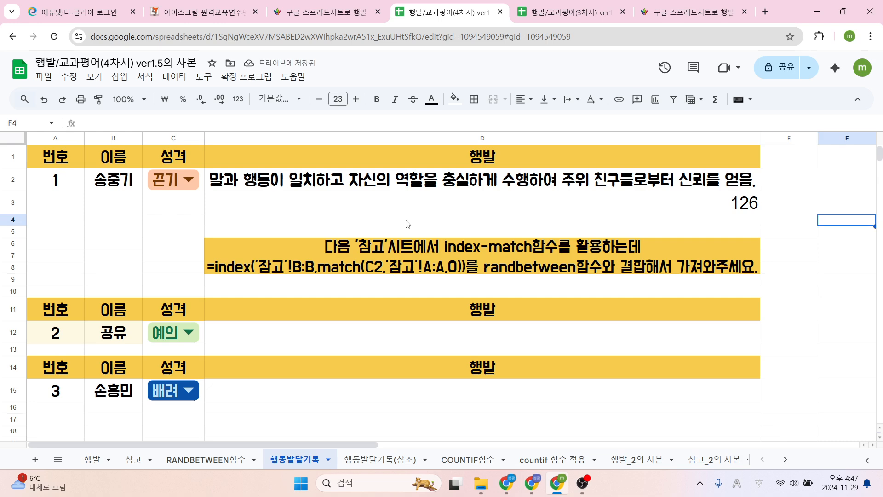
key(Down)
key(Left)
key(Up)
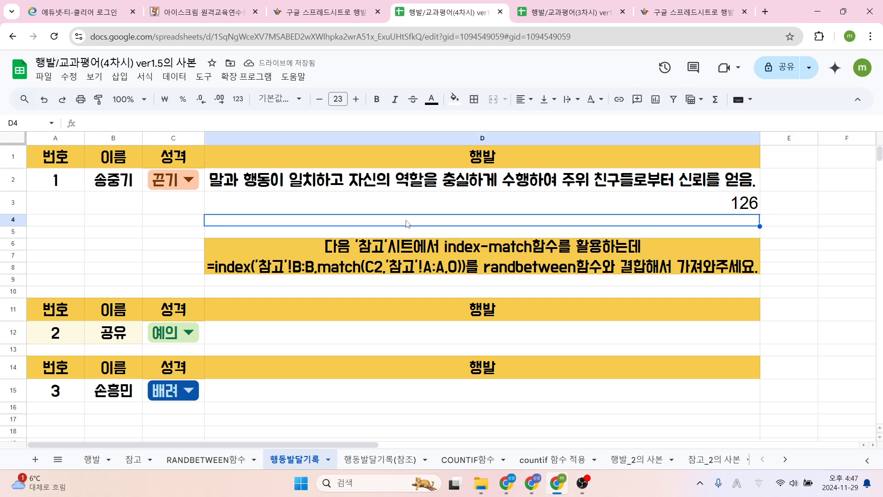
key(Up)
key(Delete)
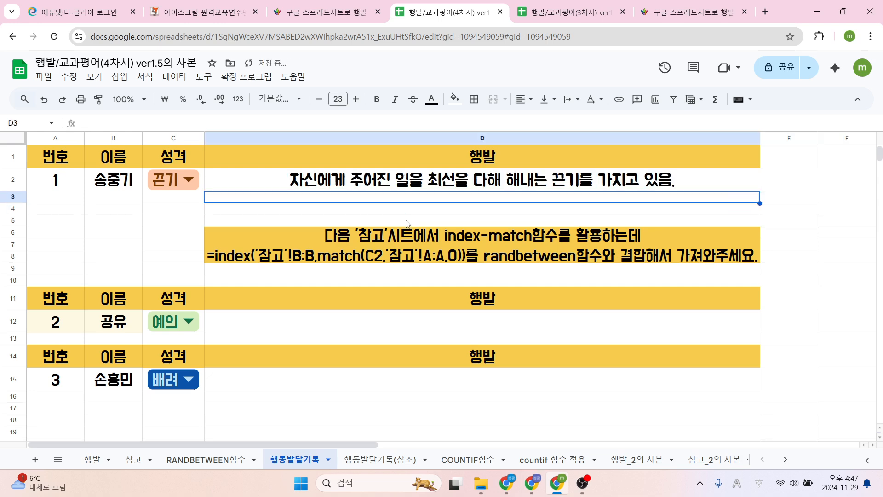